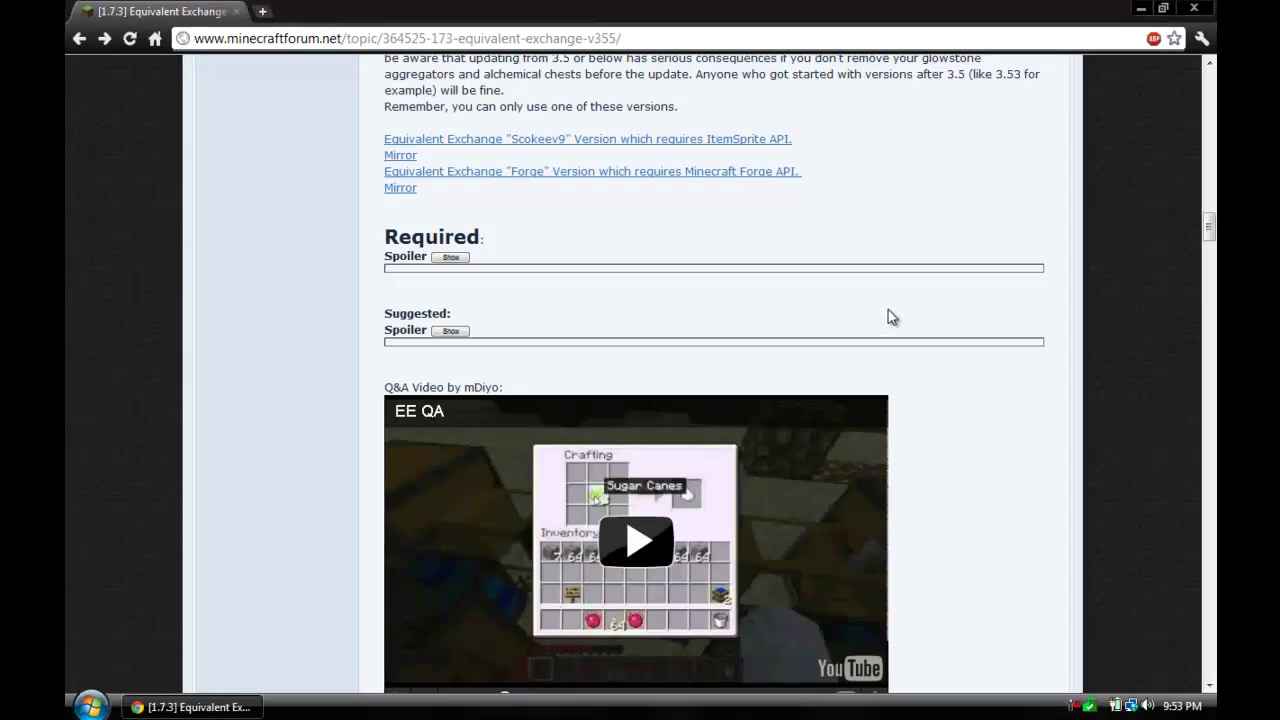
# Scroll down the Equivalent Exchange v3.55 thread to reach its Downloads section.
pyautogui.scroll(10, 888, 309)
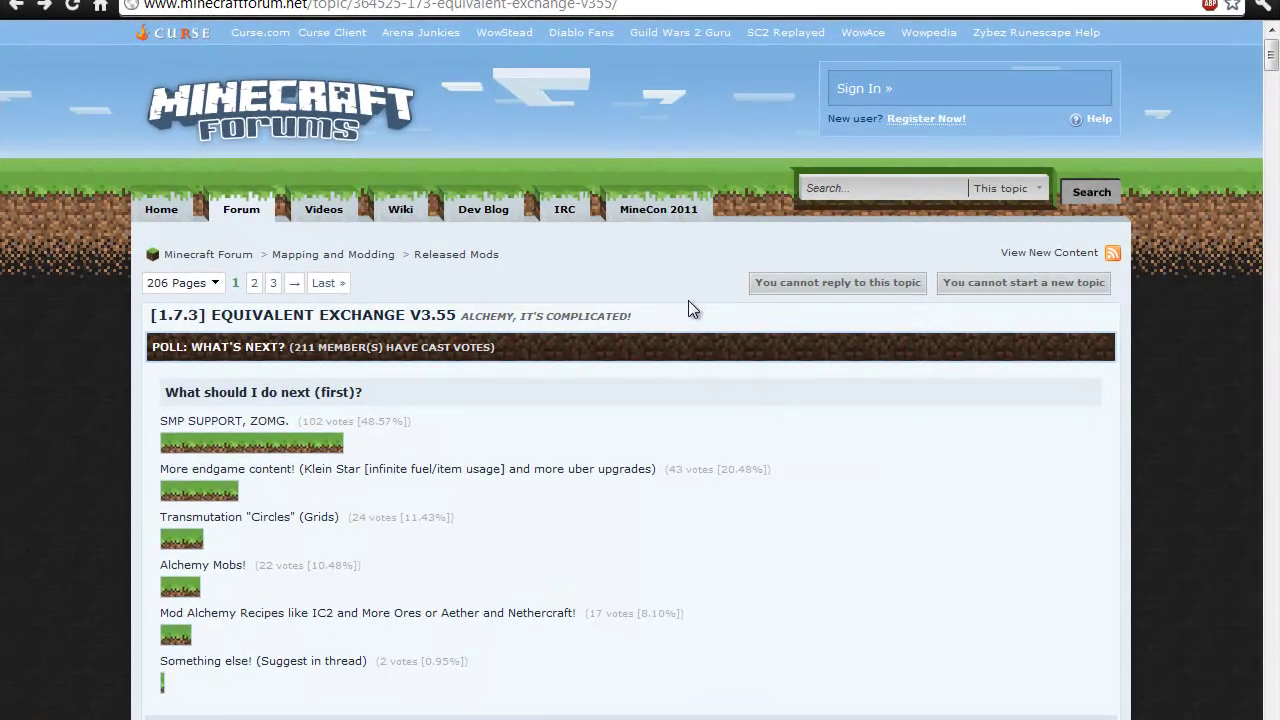
pyautogui.scroll(-5, 703, 232)
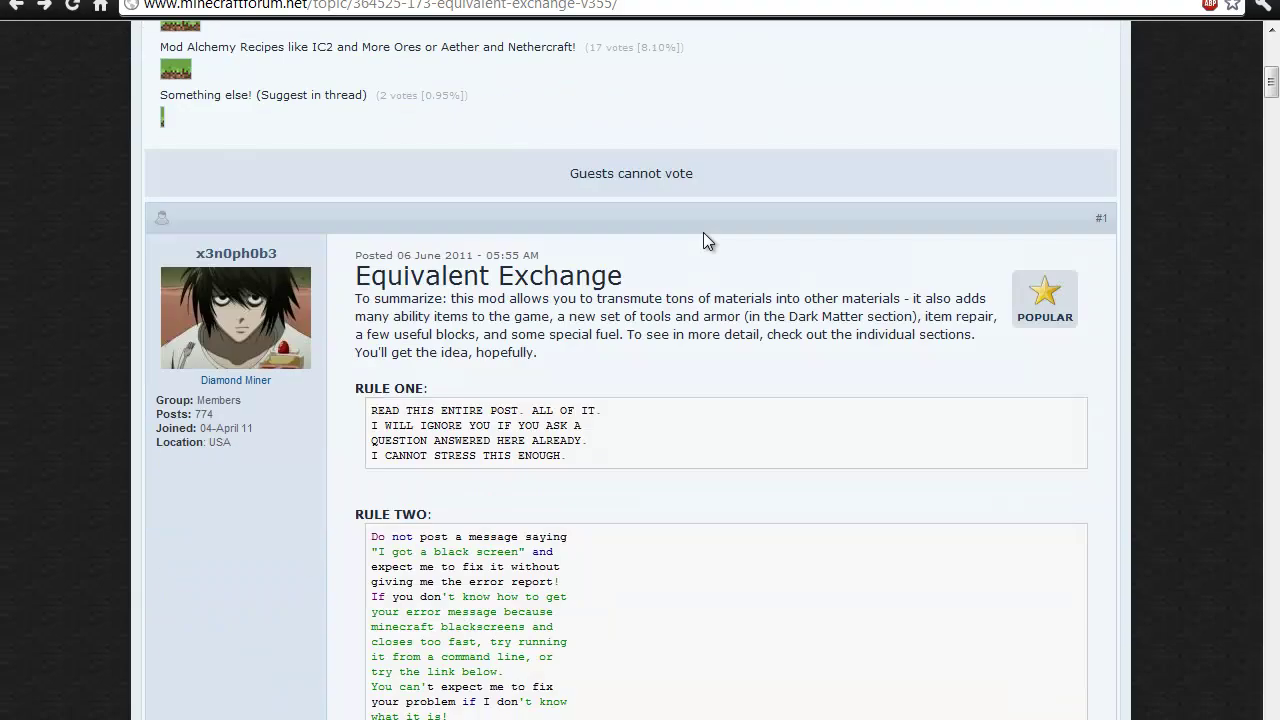
pyautogui.scroll(-15, 703, 232)
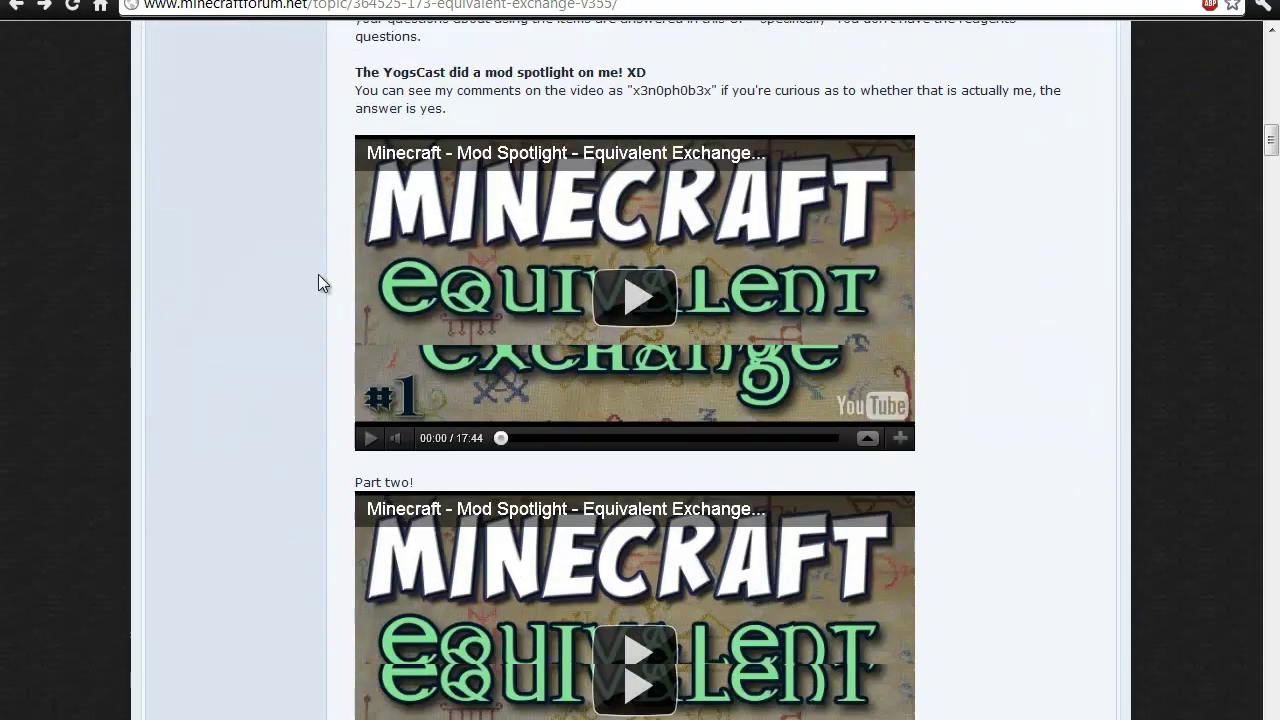
pyautogui.scroll(-3, 318, 274)
pyautogui.scroll(-3, 318, 274)
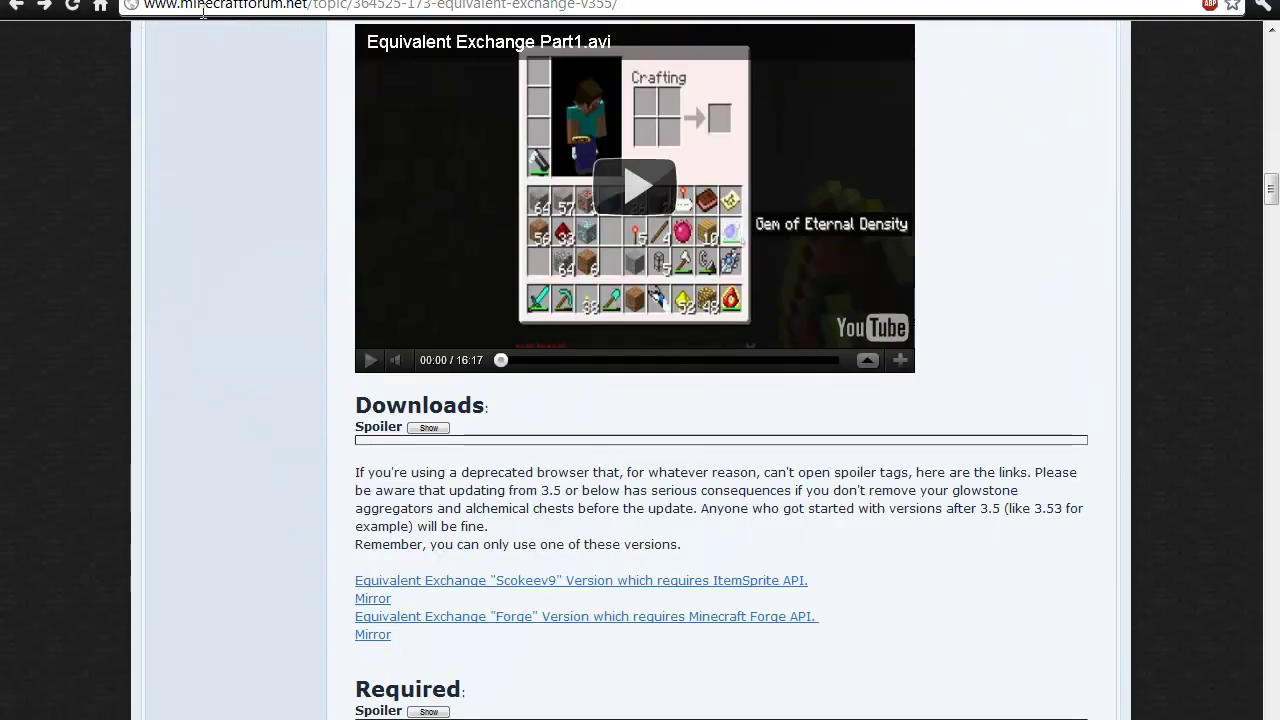
pyautogui.scroll(-3, 288, 137)
pyautogui.scroll(-2, 259, 327)
pyautogui.scroll(2, 286, 306)
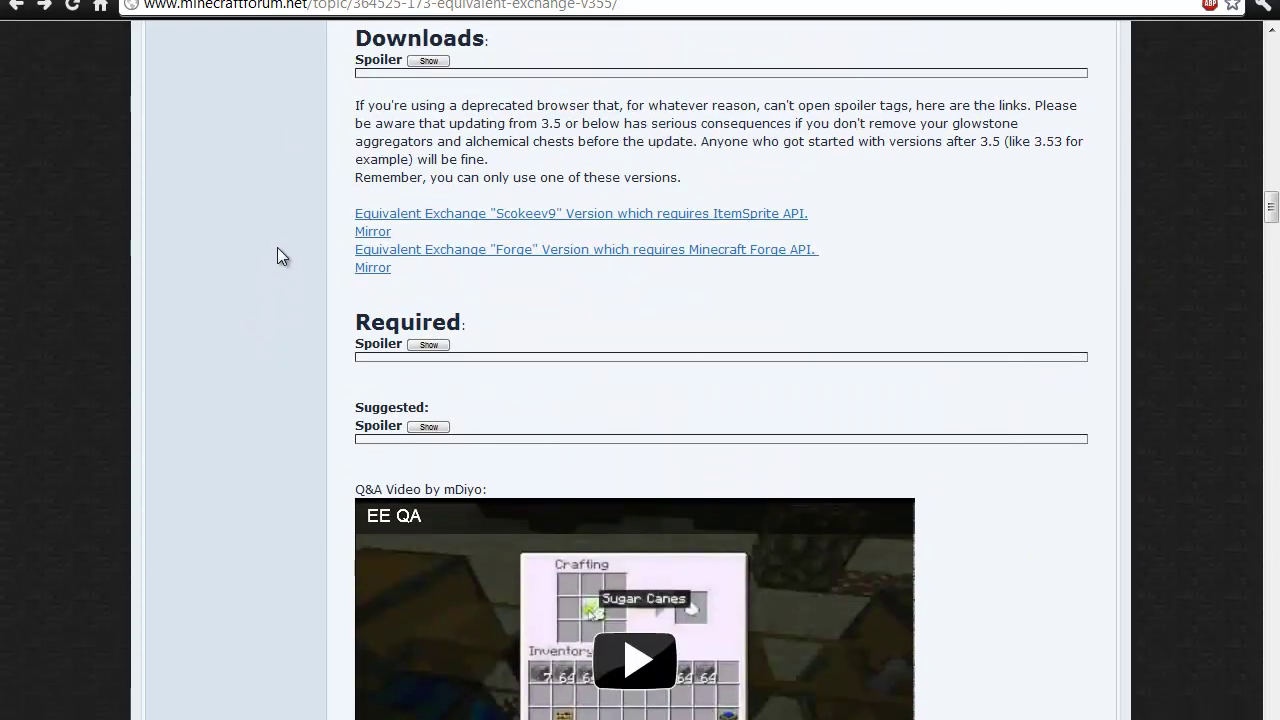
# Expand the Downloads spoiler, then reveal the ItemSprite-based version's download link.
pyautogui.click(429, 61)
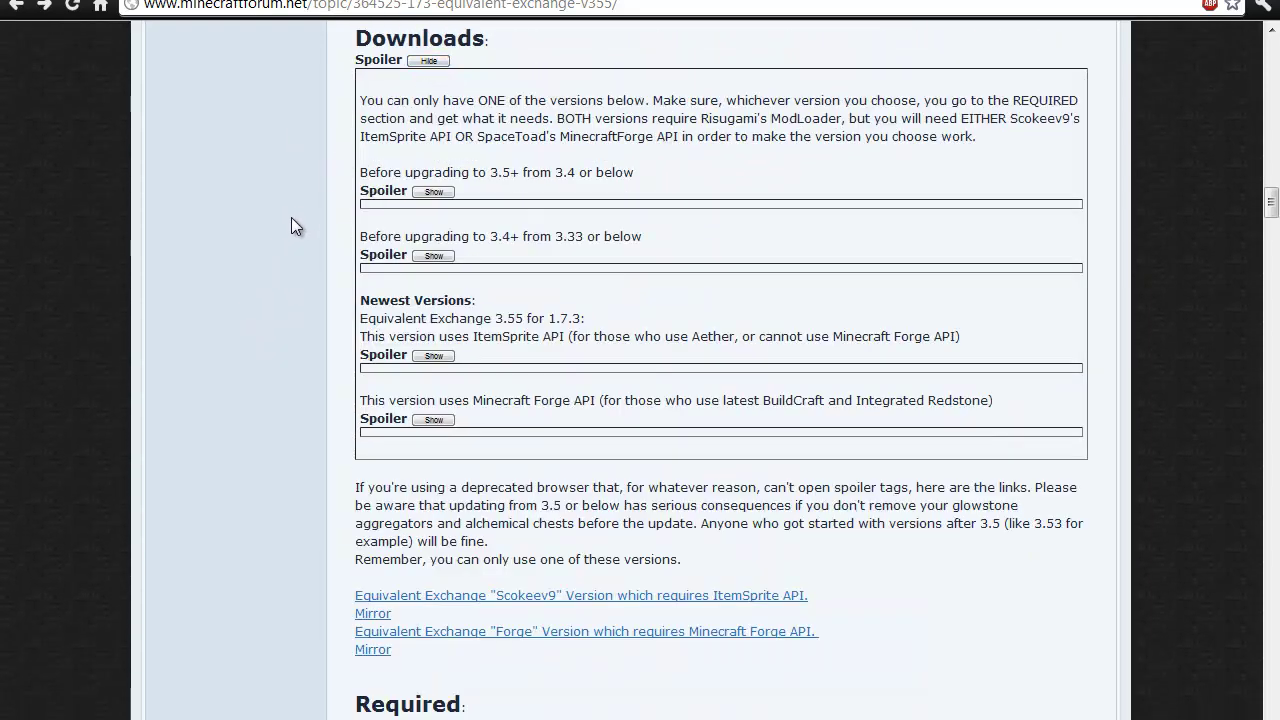
pyautogui.moveTo(370, 300); pyautogui.dragTo(476, 300)
pyautogui.click(444, 345)
pyautogui.moveTo(424, 336); pyautogui.dragTo(574, 336)
pyautogui.click(464, 377)
pyautogui.click(441, 357)
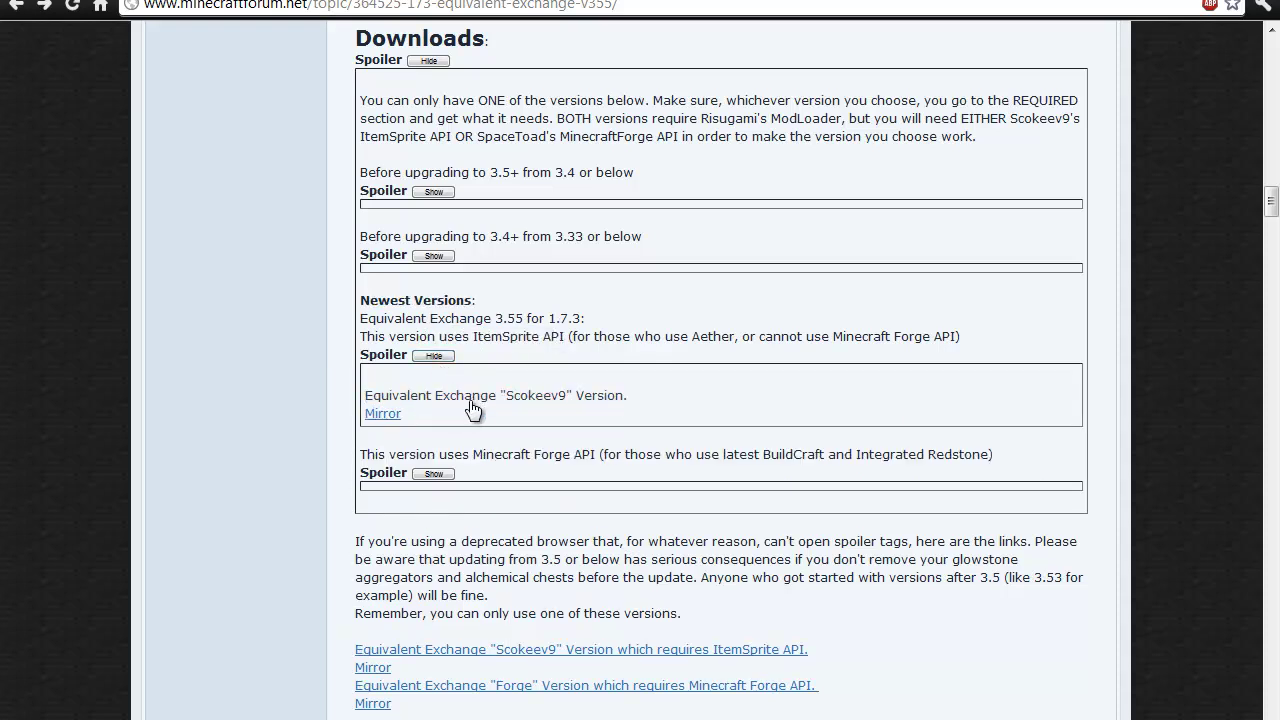
# Expand the Required mods spoiler and read through the Required and Suggested lists.
pyautogui.scroll(-5, 320, 364)
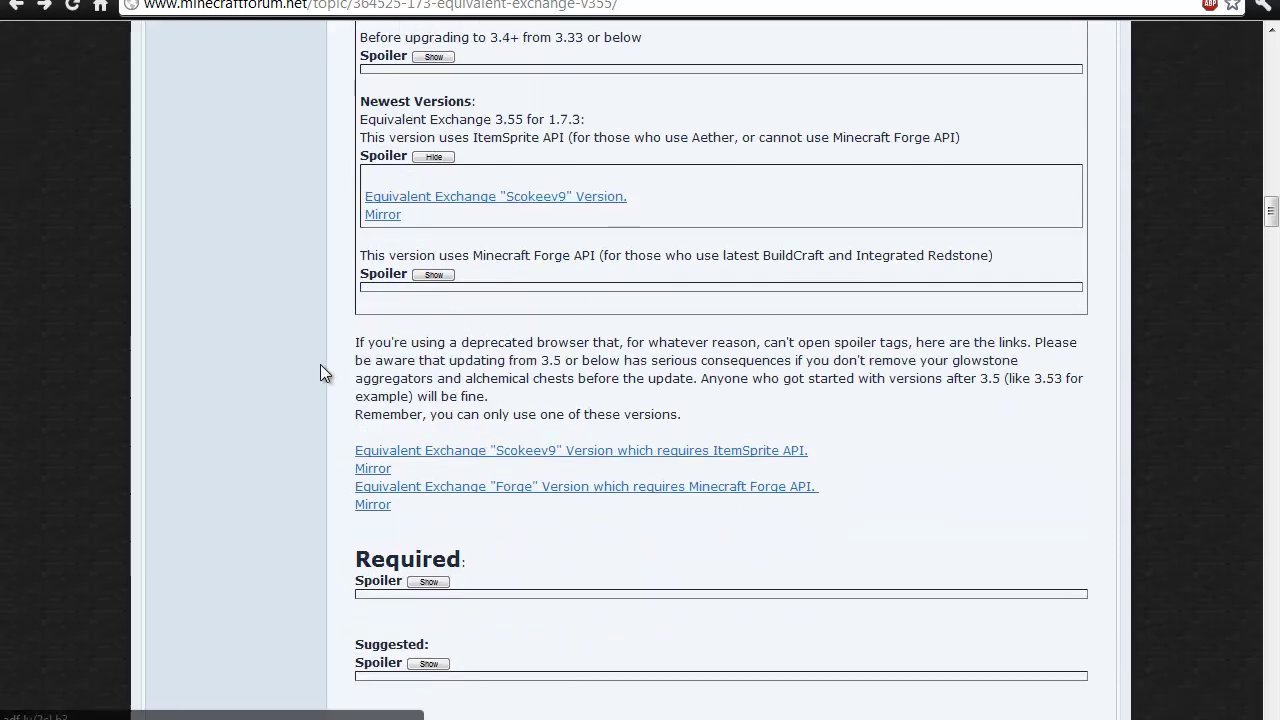
pyautogui.click(430, 315)
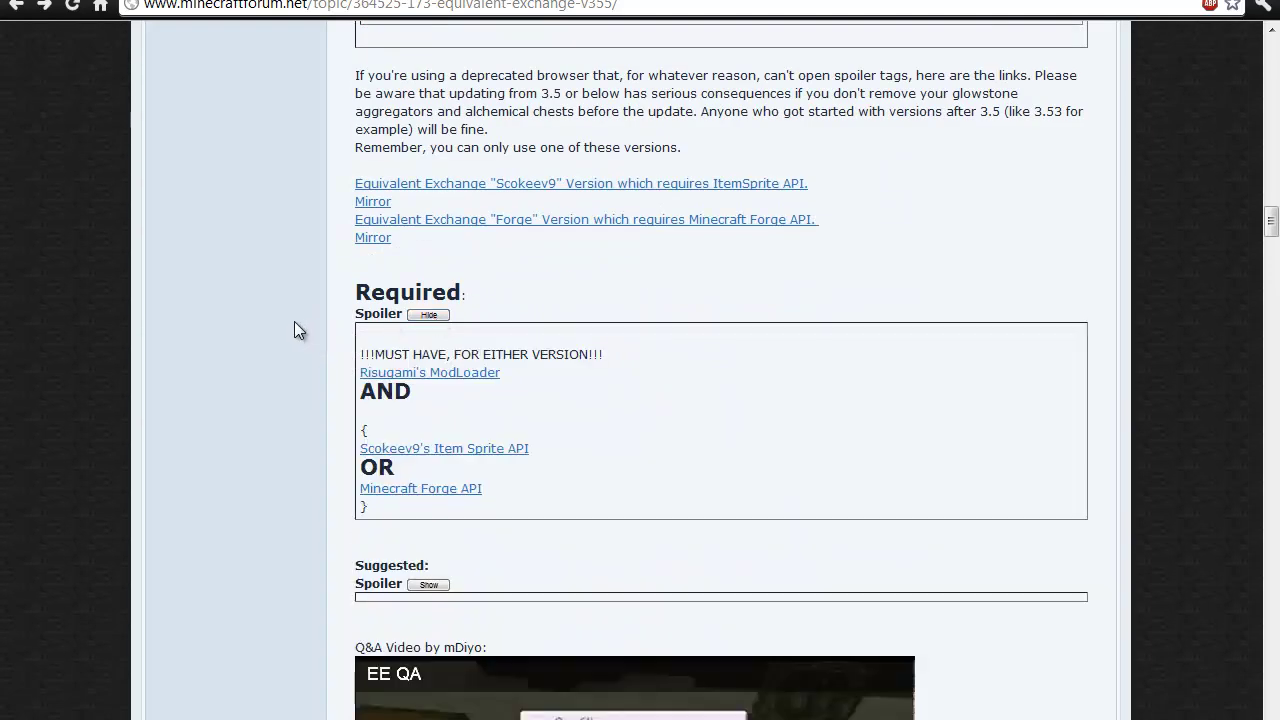
pyautogui.scroll(-1, 291, 320)
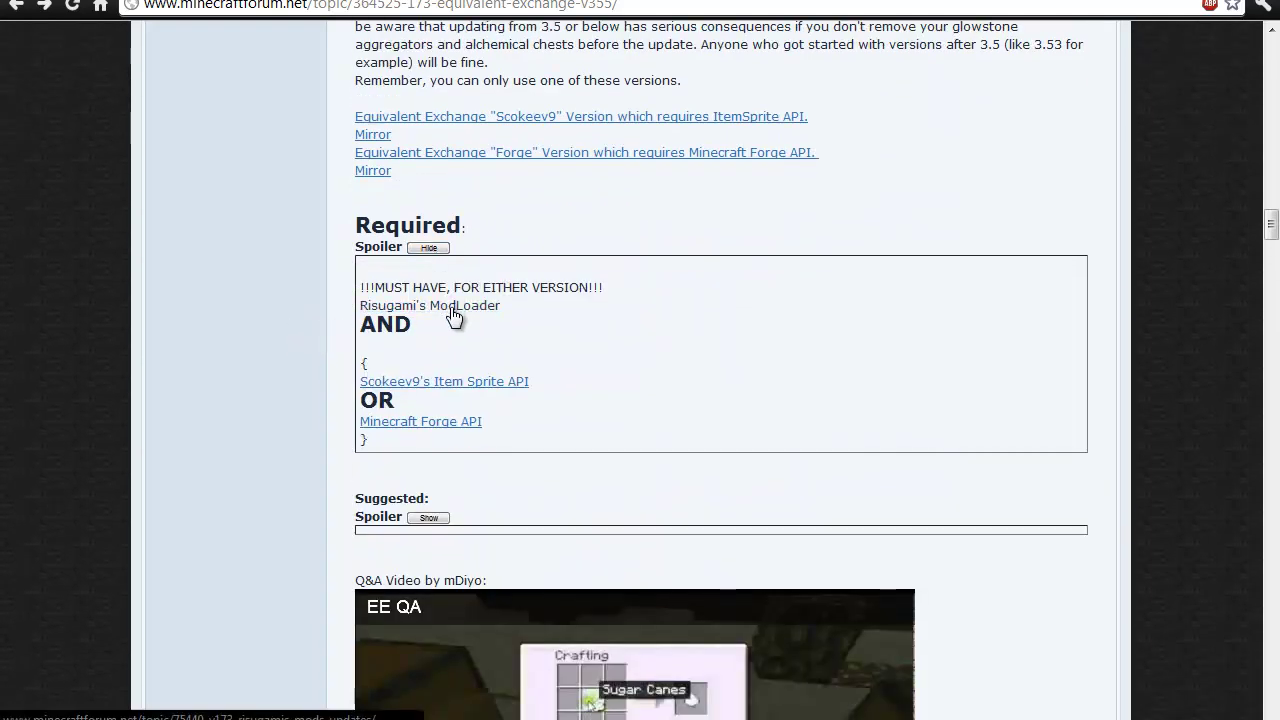
pyautogui.scroll(-1, 453, 315)
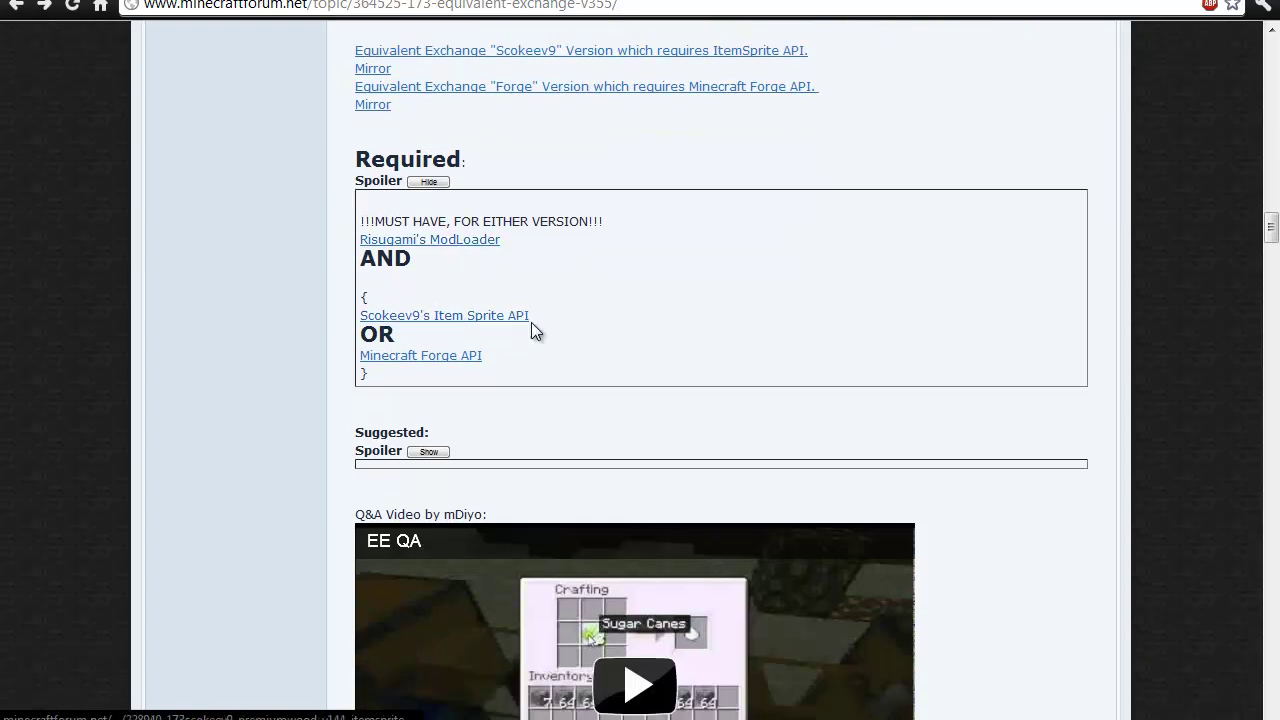
pyautogui.scroll(-2, 421, 297)
pyautogui.click(437, 317)
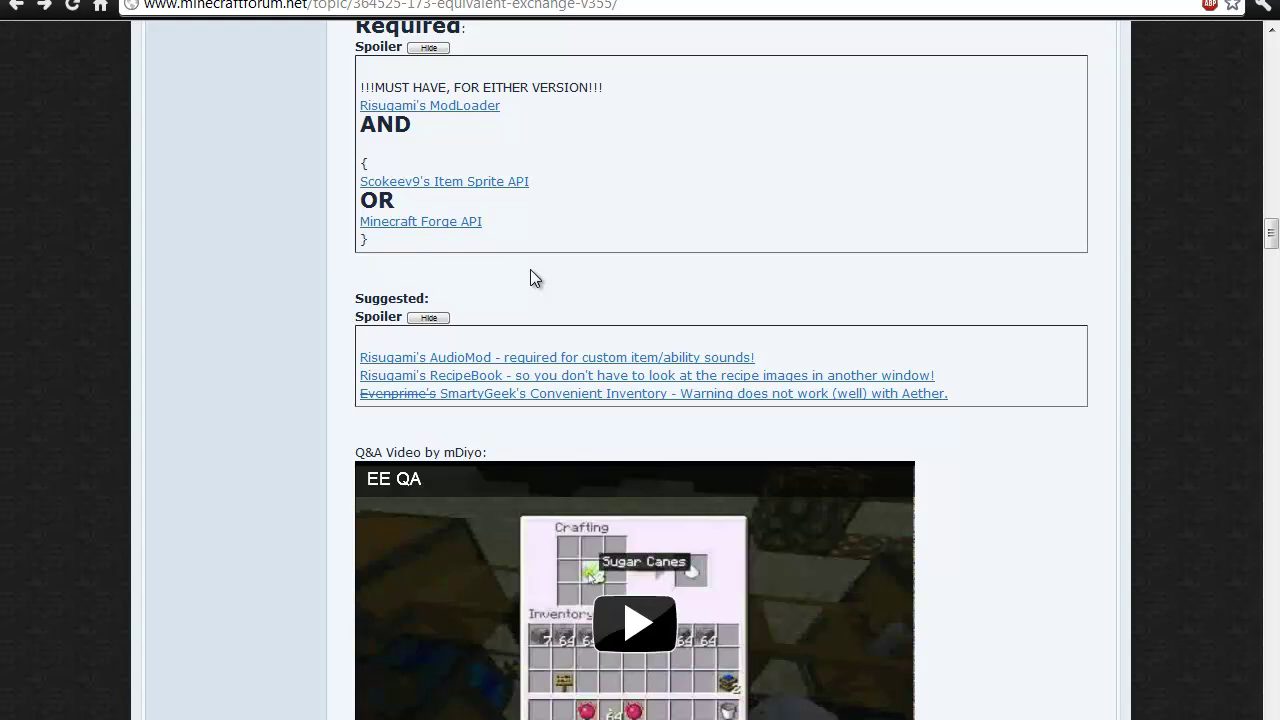
pyautogui.scroll(3, 530, 269)
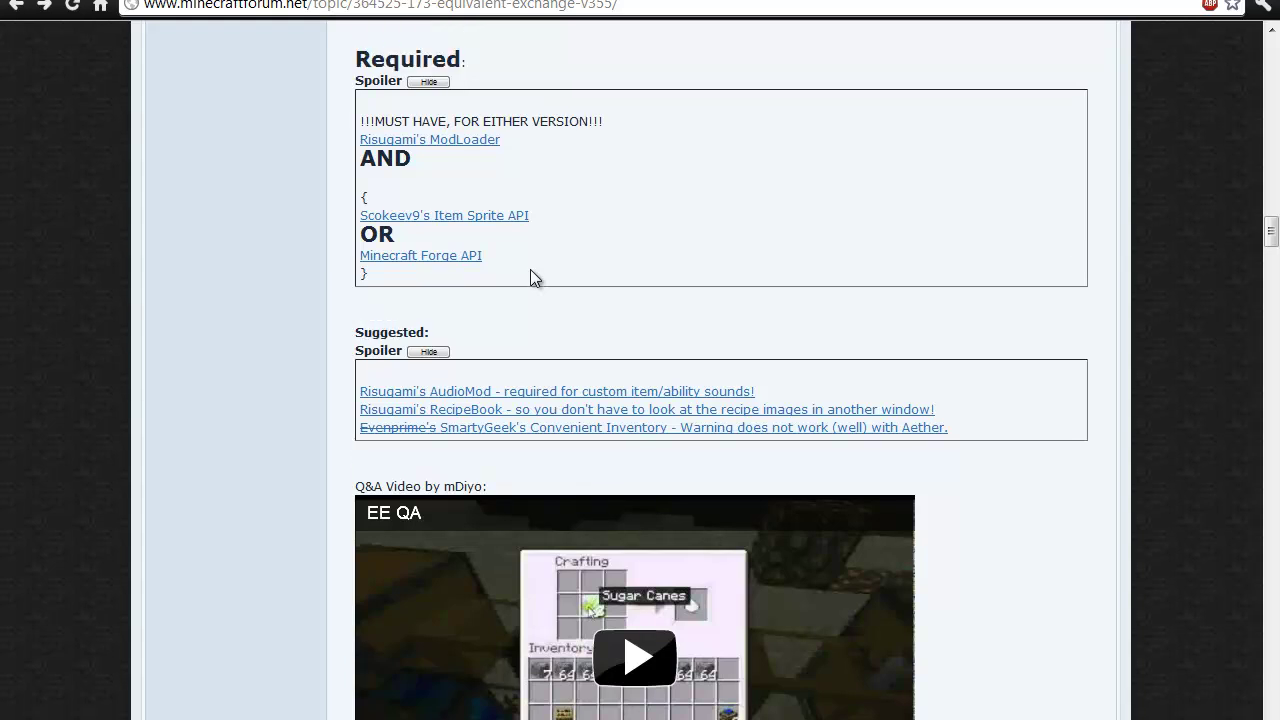
# Go to Documents > Downloads and open the ModLoader archive in WinRAR.
pyautogui.scroll(-2, 434, 206)
pyautogui.press('super')
pyautogui.click(332, 320)
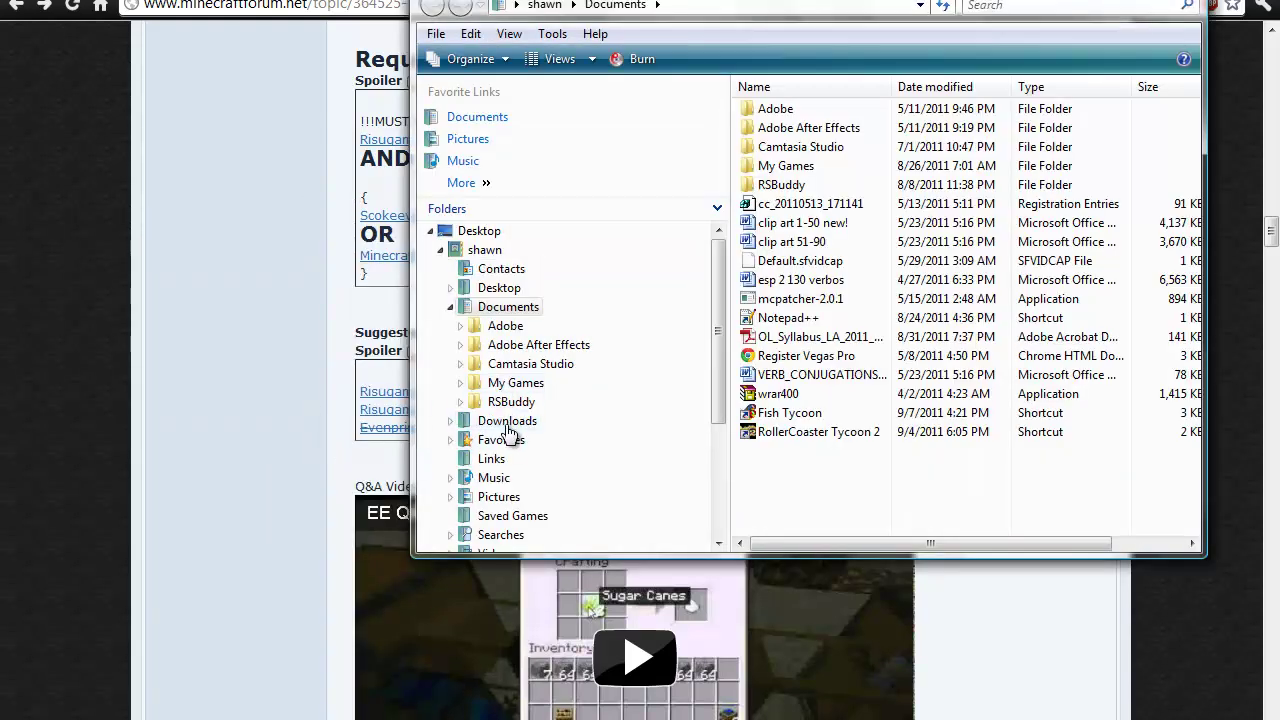
pyautogui.click(507, 421)
pyautogui.doubleClick(930, 445)
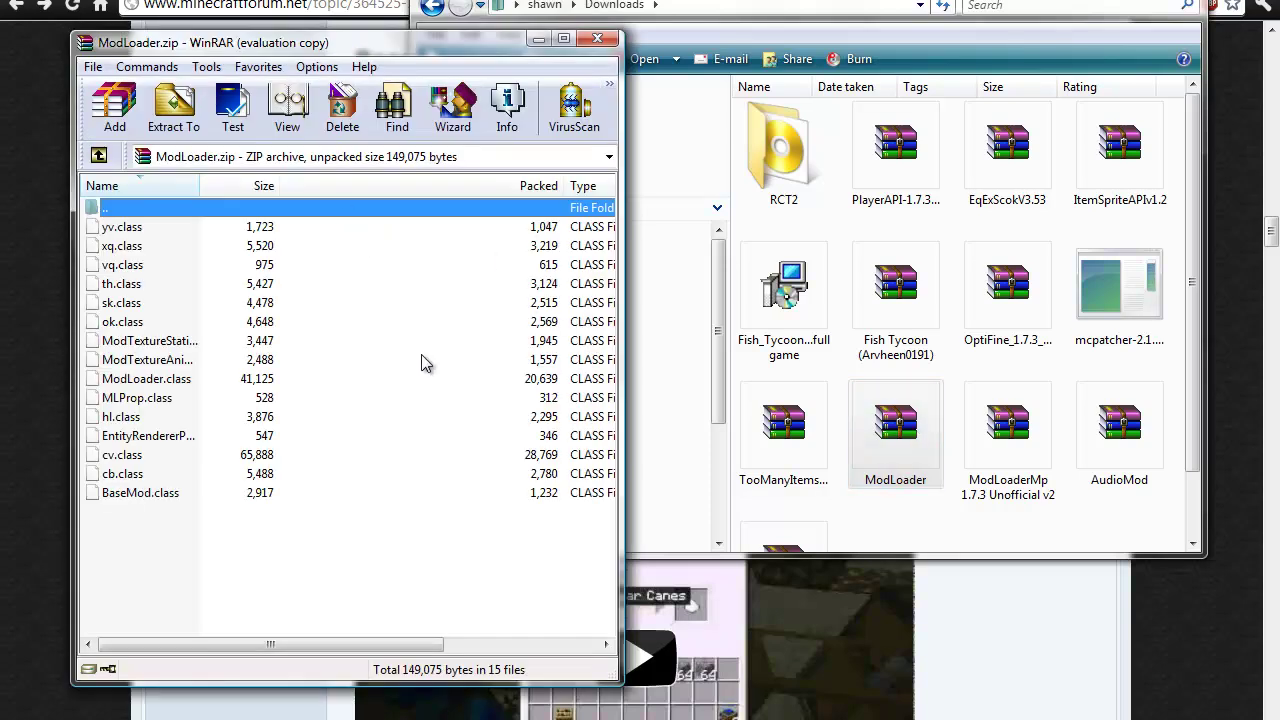
pyautogui.click(455, 372)
# Open the AudioMod and Recipe Book archives, dismissing each licence reminder.
pyautogui.doubleClick(1105, 470)
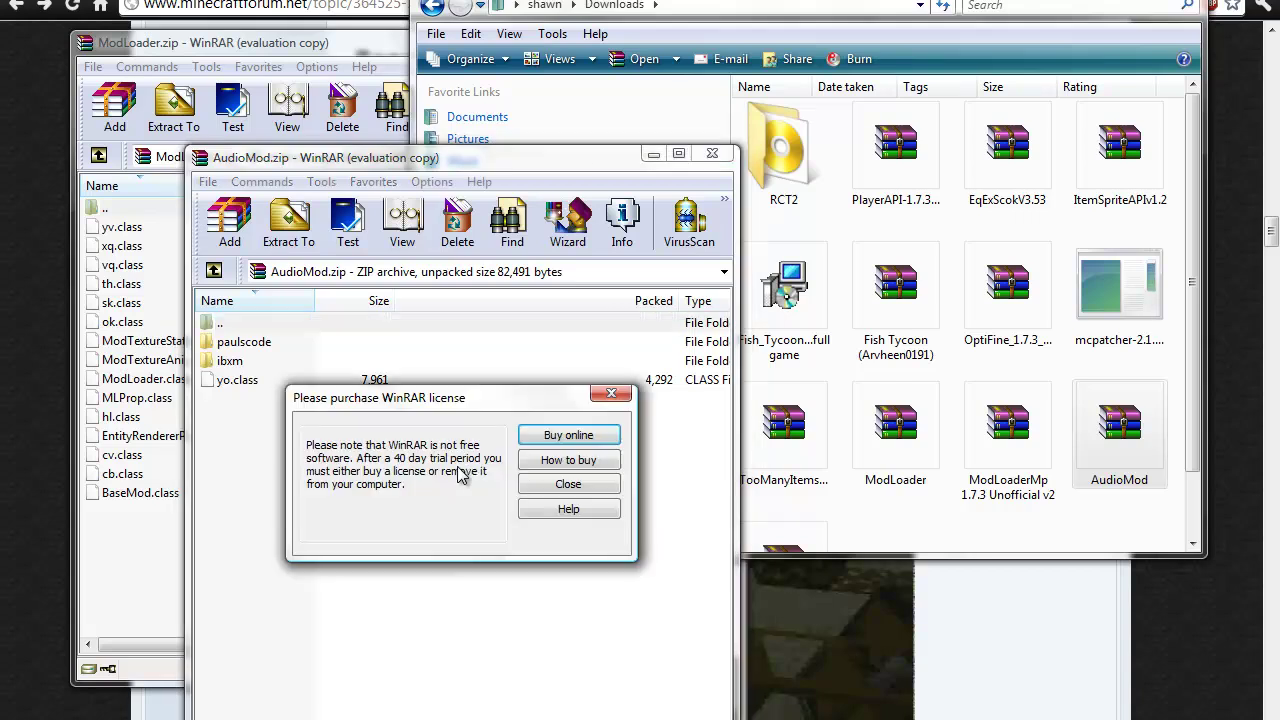
pyautogui.click(560, 487)
pyautogui.click(755, 507)
pyautogui.scroll(-1, 886, 494)
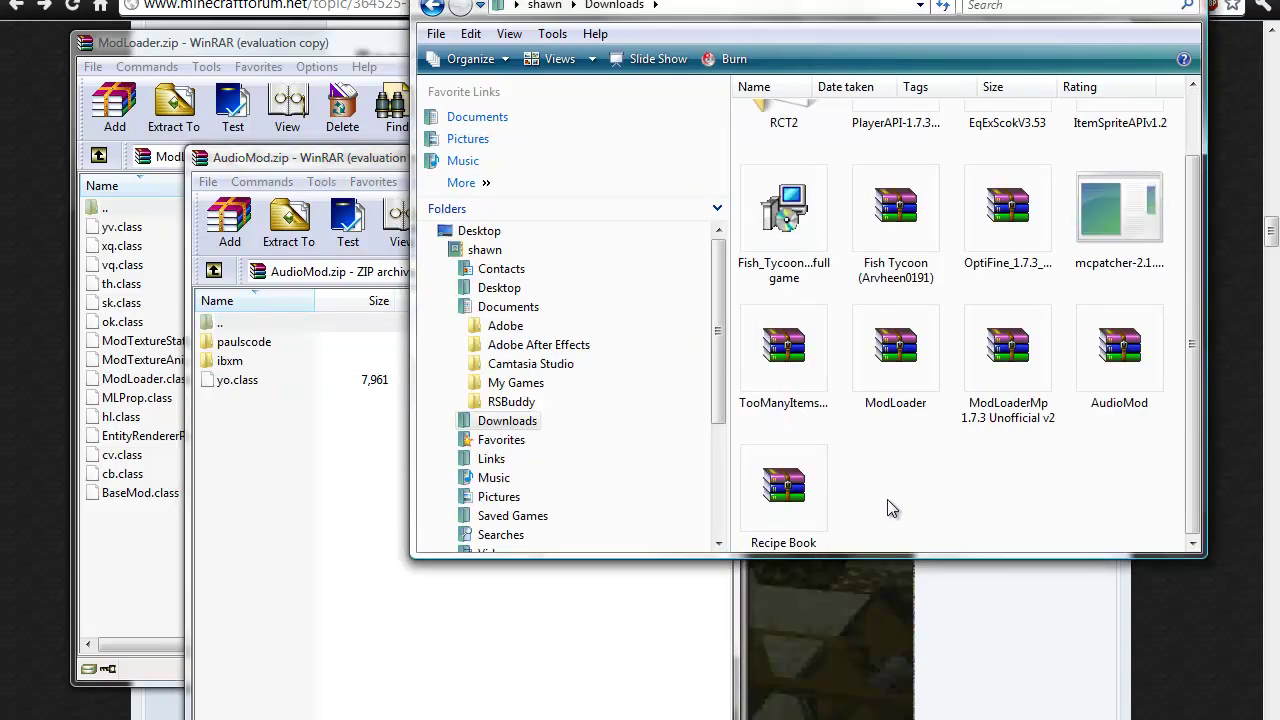
pyautogui.doubleClick(786, 487)
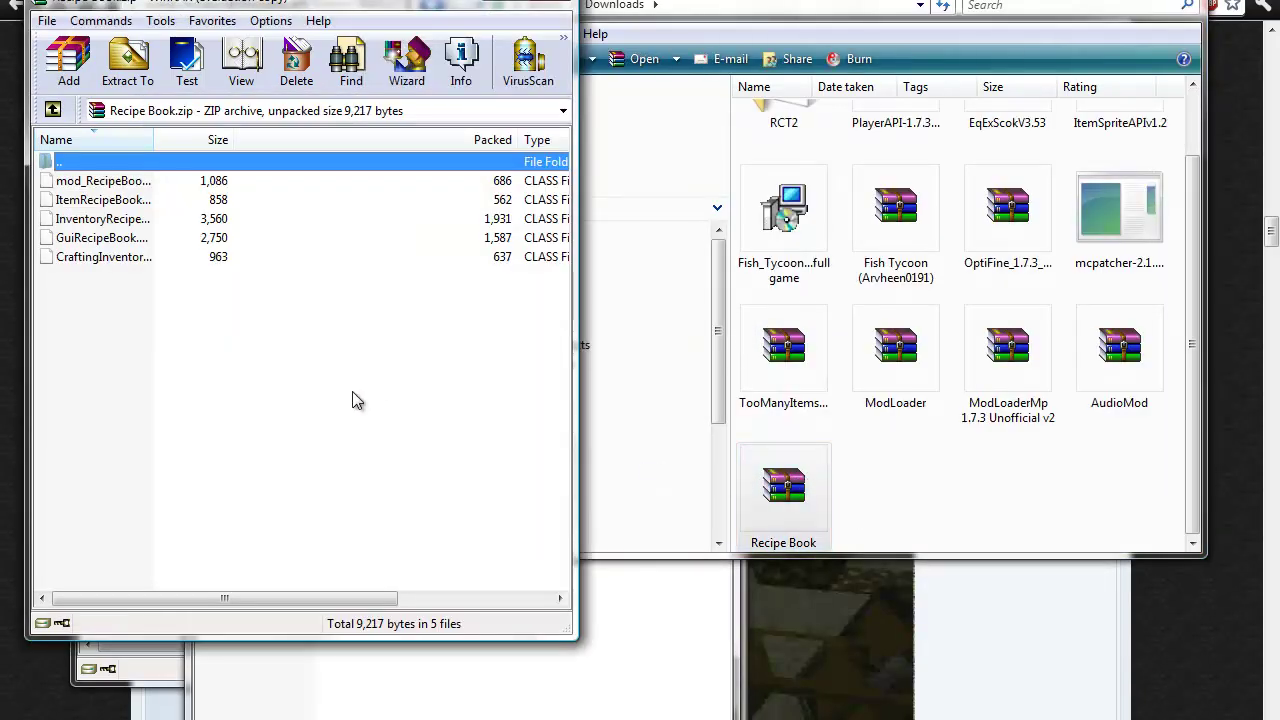
pyautogui.click(408, 327)
pyautogui.click(986, 484)
# Open the ItemSpriteAPIv1.2, EqExScokV3.53 and TooManyItems archives, dismissing the licence reminders.
pyautogui.scroll(1, 986, 484)
pyautogui.doubleClick(1116, 222)
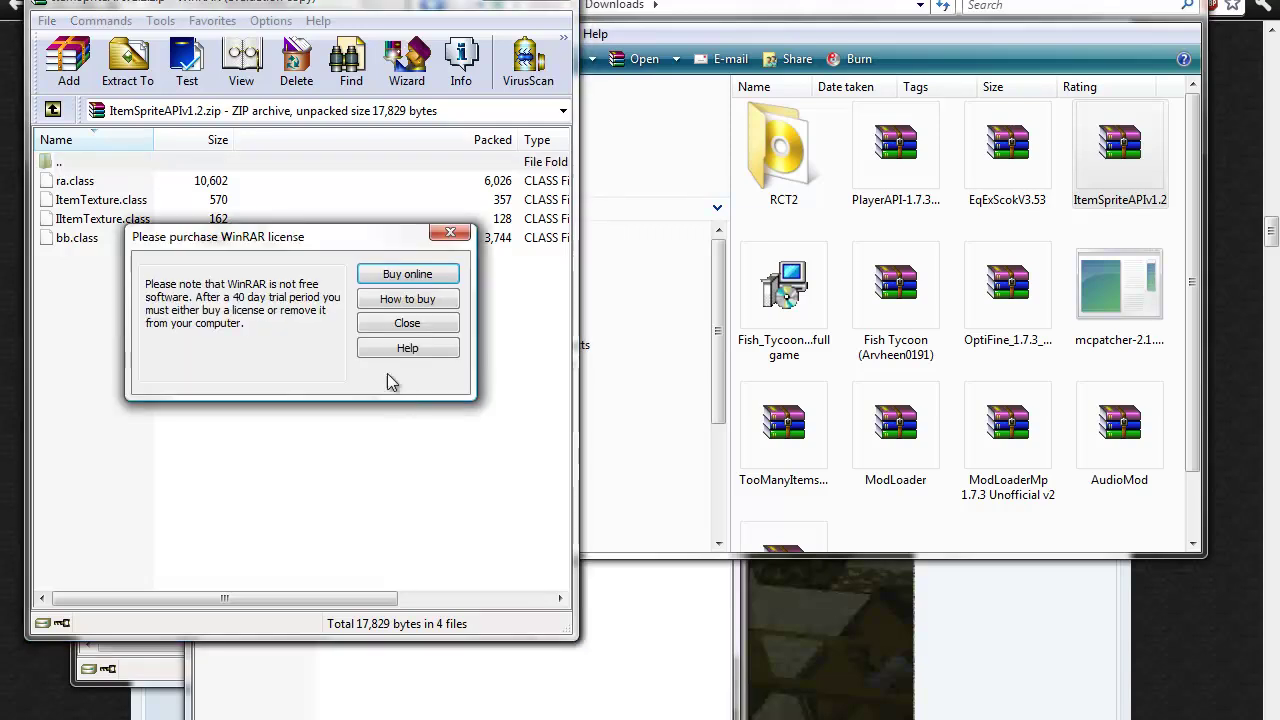
pyautogui.click(404, 327)
pyautogui.doubleClick(1010, 150)
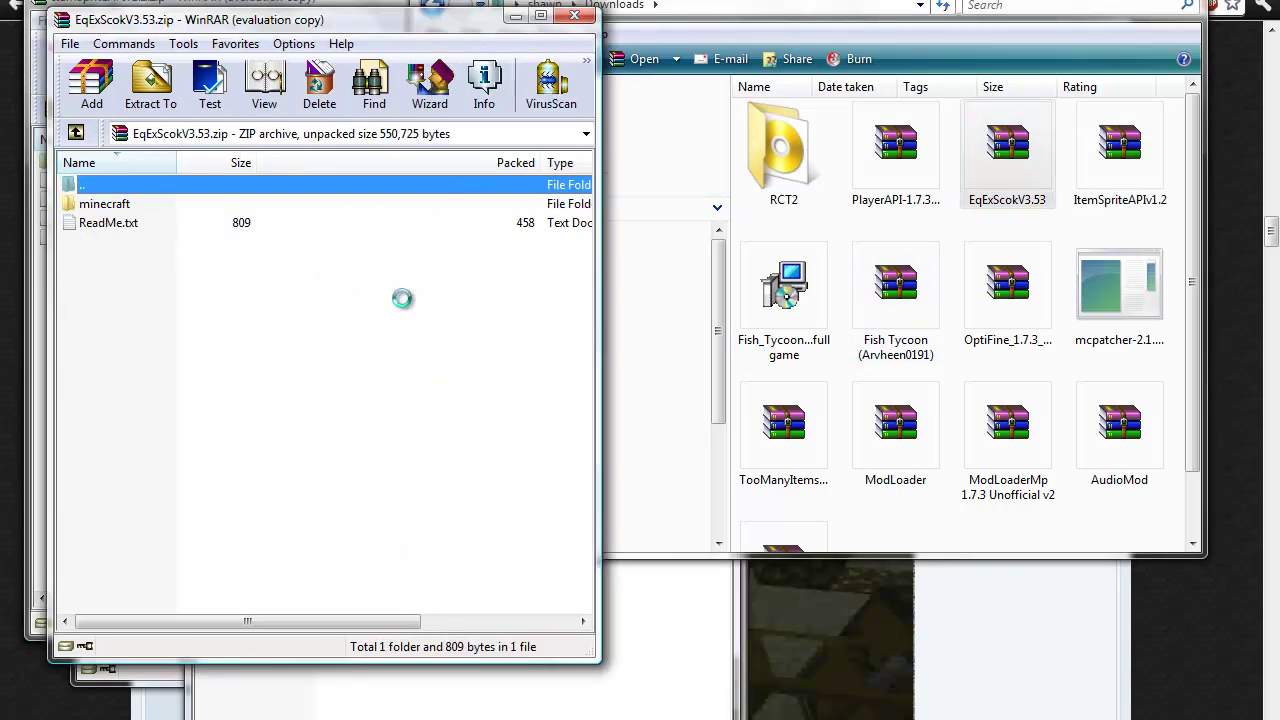
pyautogui.click(497, 400)
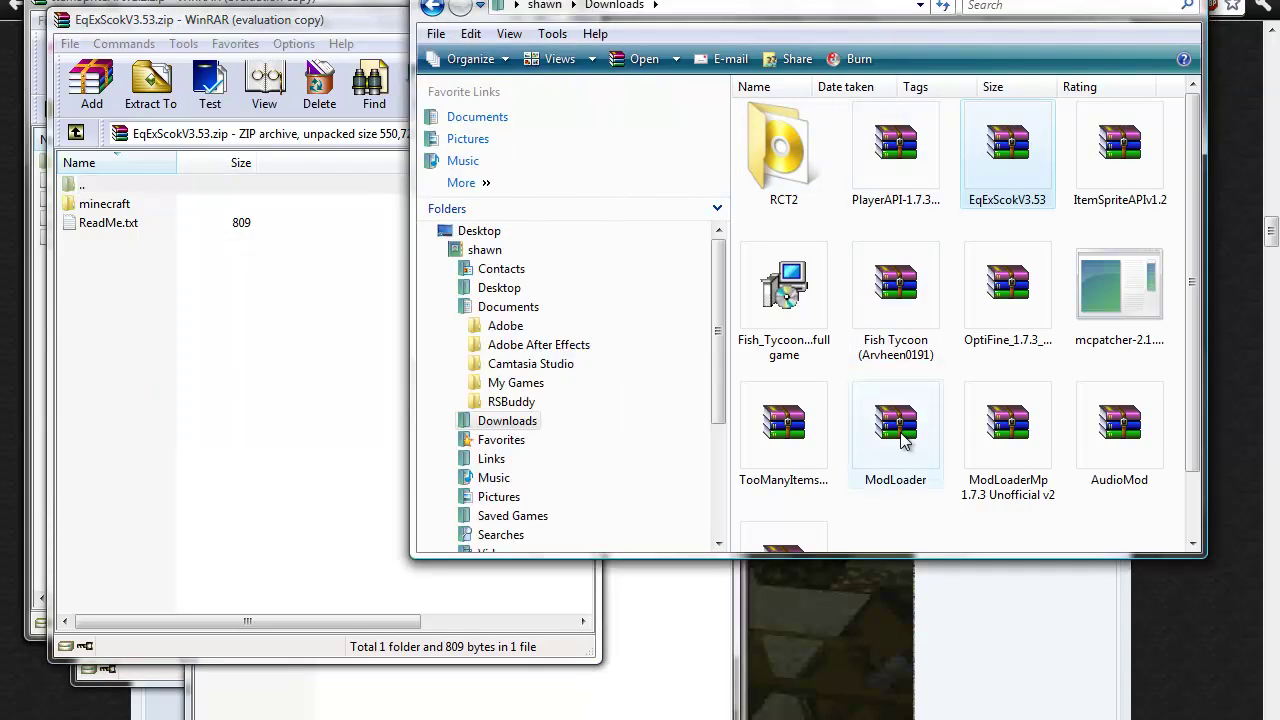
pyautogui.scroll(-2, 889, 463)
pyautogui.click(784, 350)
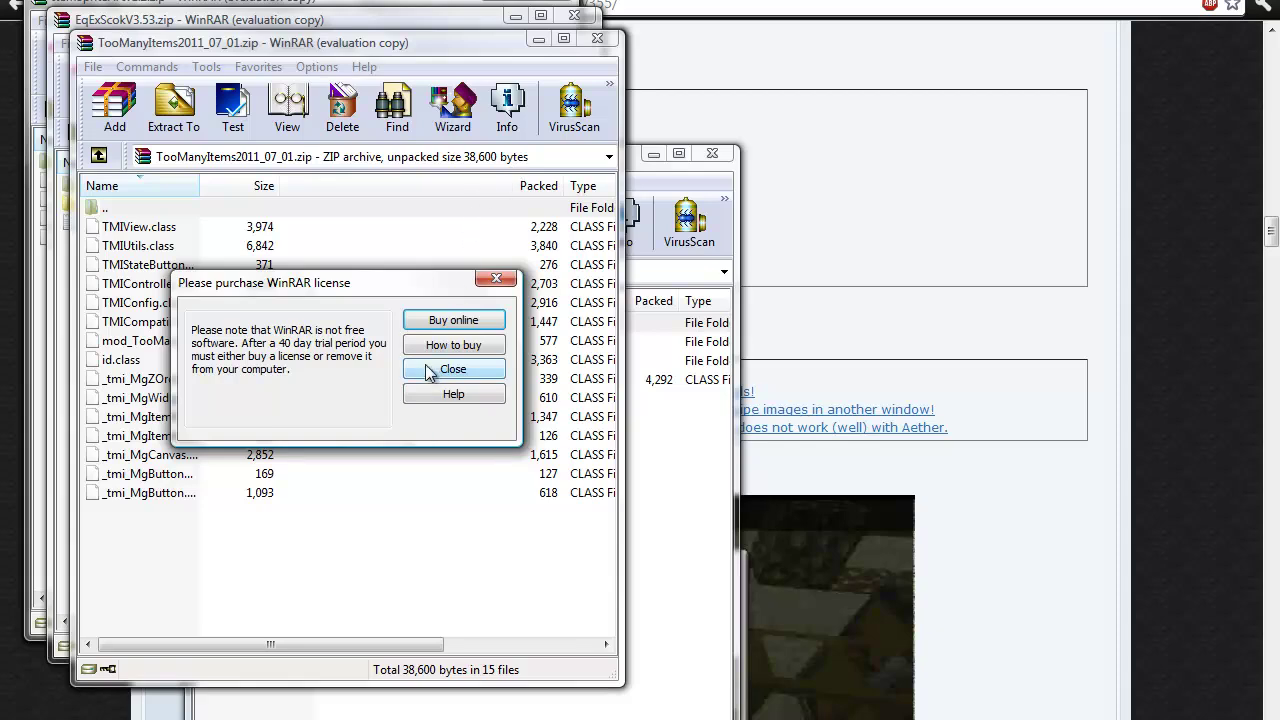
pyautogui.click(432, 374)
# Arrange the archive windows aside, placing ModLoader.zip at the upper right.
pyautogui.moveTo(308, 45); pyautogui.dragTo(846, 45)
pyautogui.moveTo(377, 33); pyautogui.dragTo(1059, 24)
pyautogui.moveTo(661, 23)
pyautogui.mouseDown()
pyautogui.moveTo(860, 15)
pyautogui.moveTo(826, 8)
pyautogui.mouseUp()
pyautogui.moveTo(446, 8); pyautogui.dragTo(1186, 3)
pyautogui.moveTo(310, 8); pyautogui.dragTo(1015, 0)
pyautogui.moveTo(381, 157)
pyautogui.mouseDown()
pyautogui.moveTo(960, 48)
pyautogui.moveTo(960, 0)
pyautogui.moveTo(918, 8)
pyautogui.mouseUp()
pyautogui.moveTo(479, 36); pyautogui.dragTo(1157, 11)
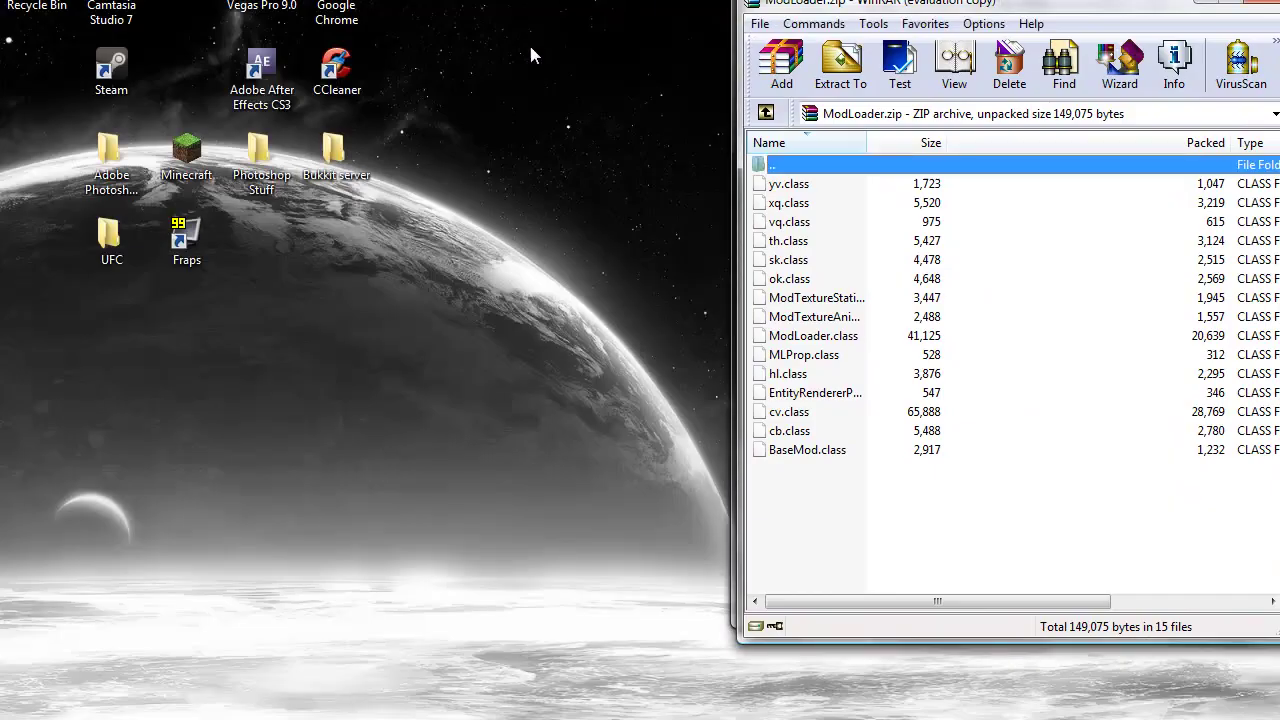
# Search 'appdata' from the Start menu, open the folder and select Roaming.
pyautogui.click(406, 236)
pyautogui.press('super')
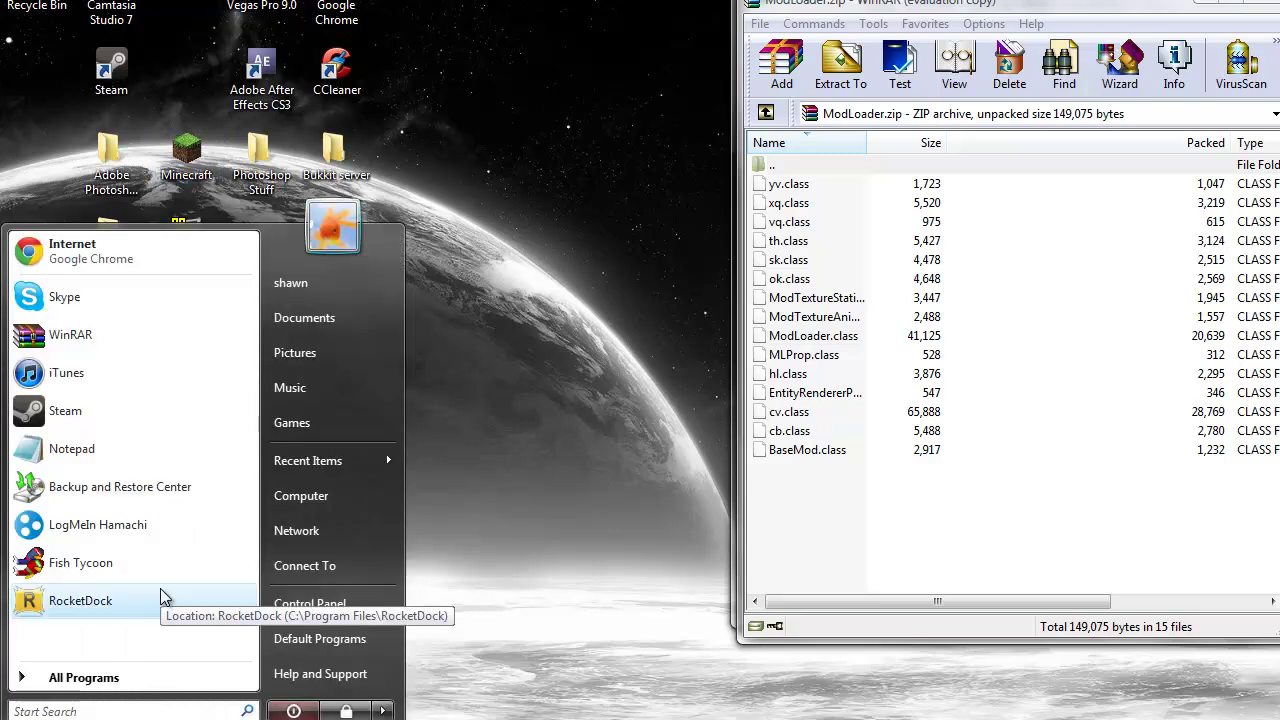
pyautogui.write('appdata')
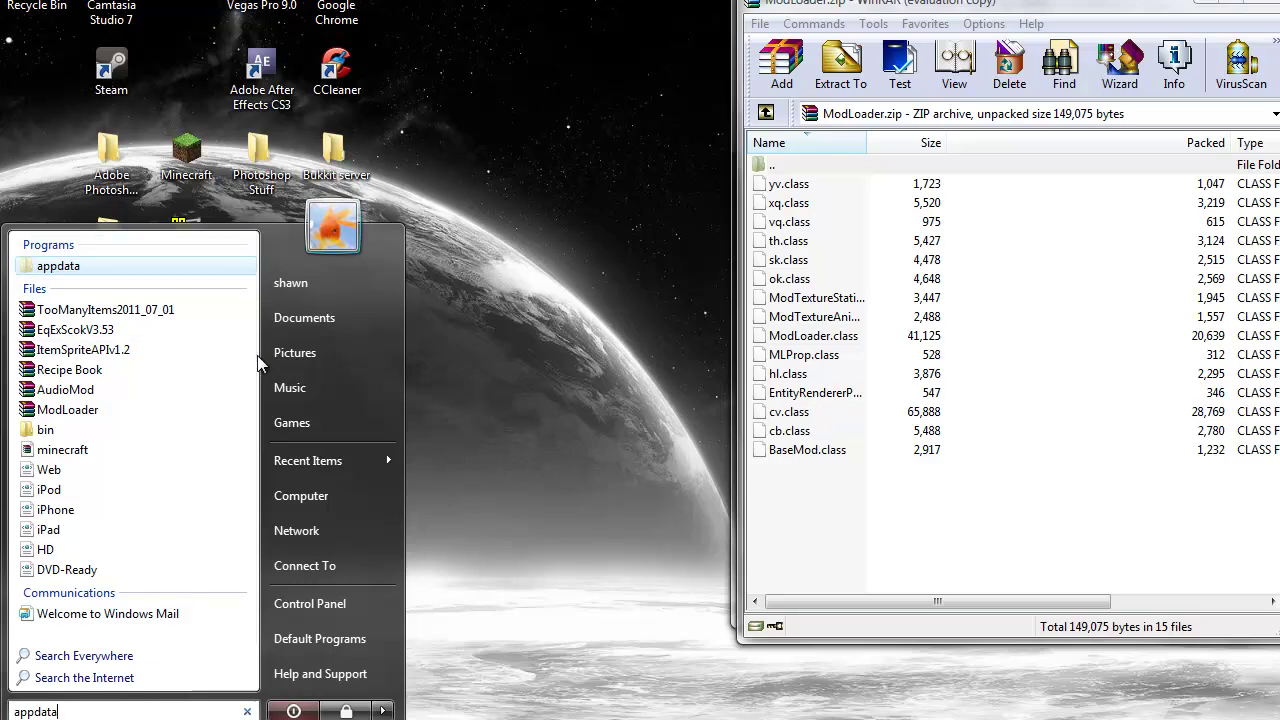
pyautogui.press('BackSpace')
pyautogui.press('BackSpace')
pyautogui.press('BackSpace')
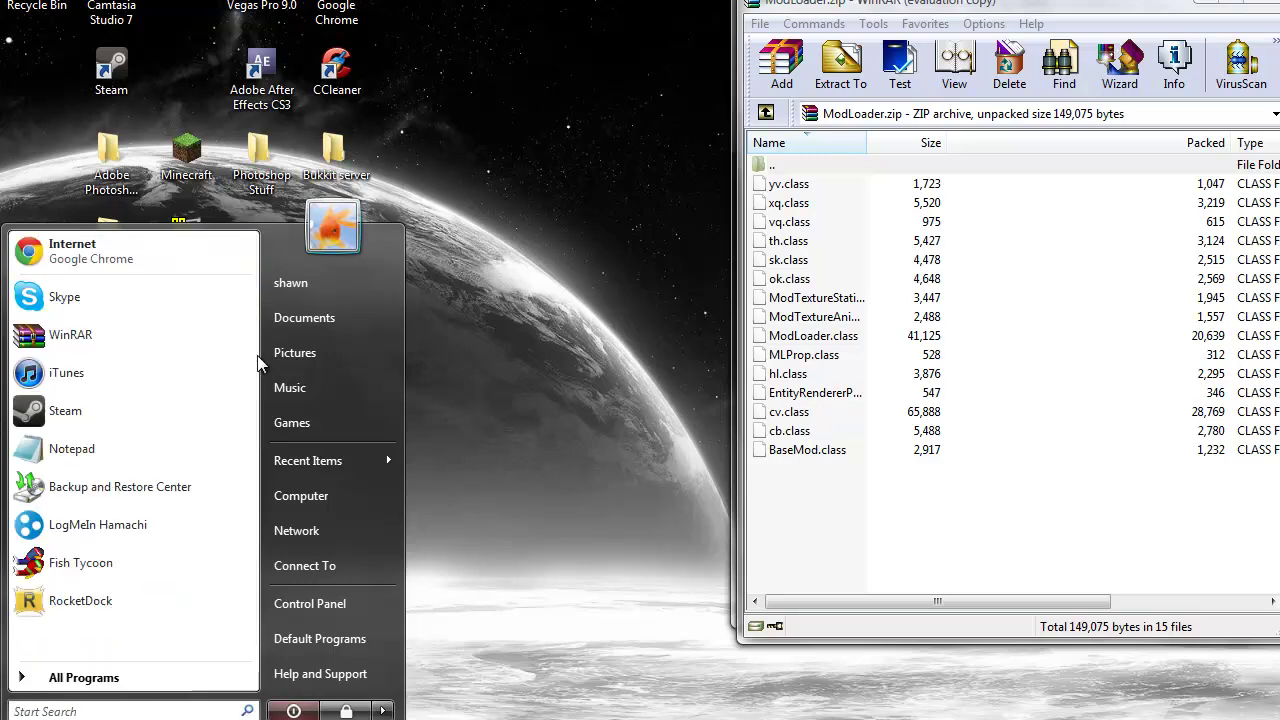
pyautogui.write('%appdatas')
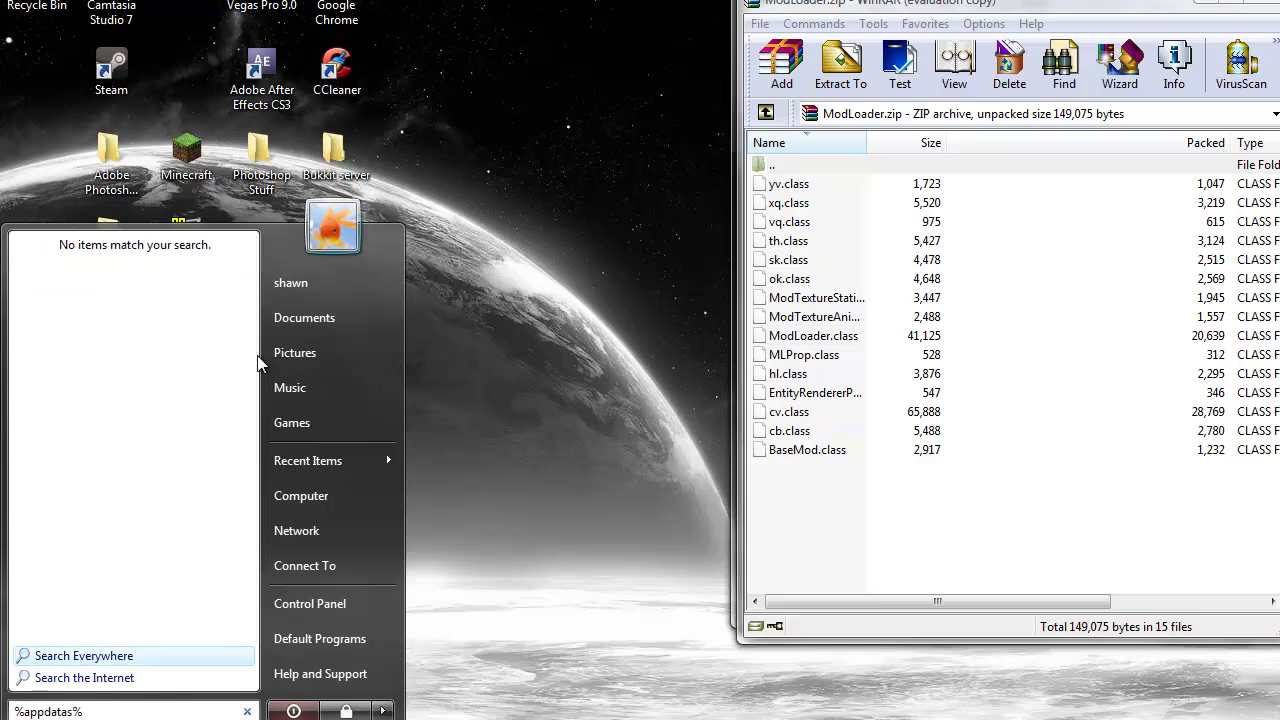
pyautogui.press('BackSpace')
pyautogui.write('%')
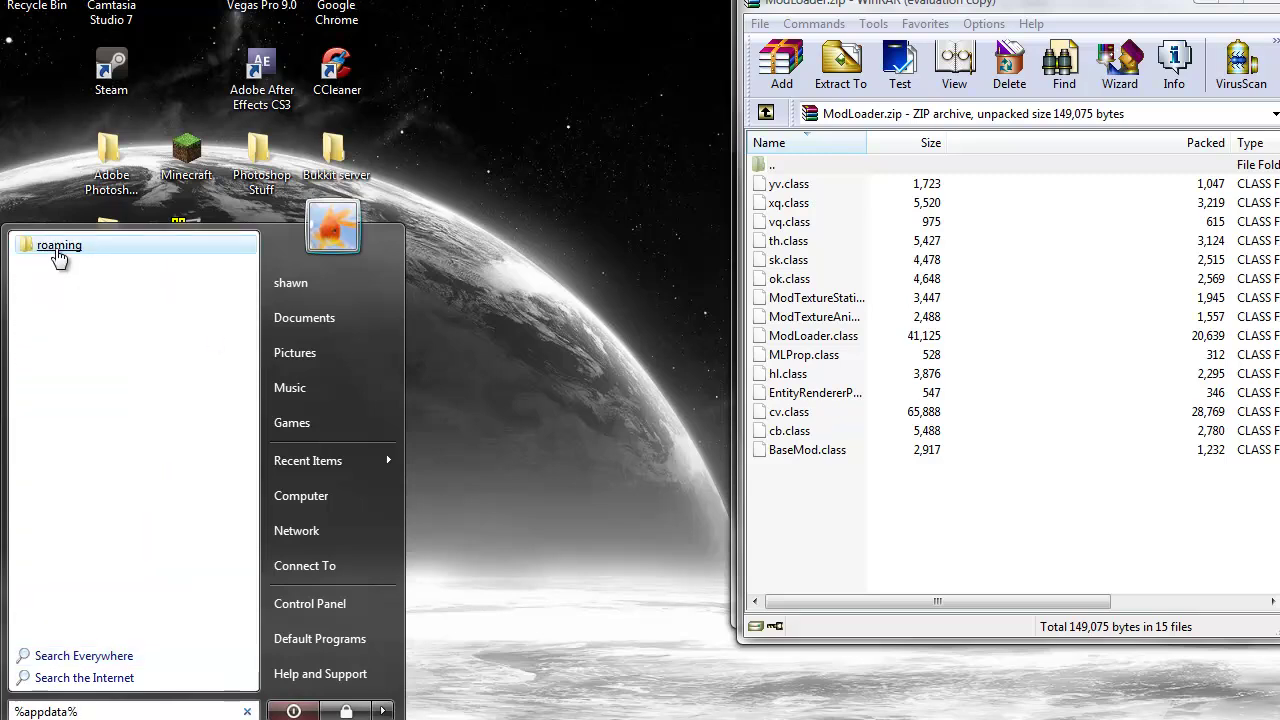
pyautogui.press('BackSpace')
pyautogui.press('BackSpace')
pyautogui.press('BackSpace')
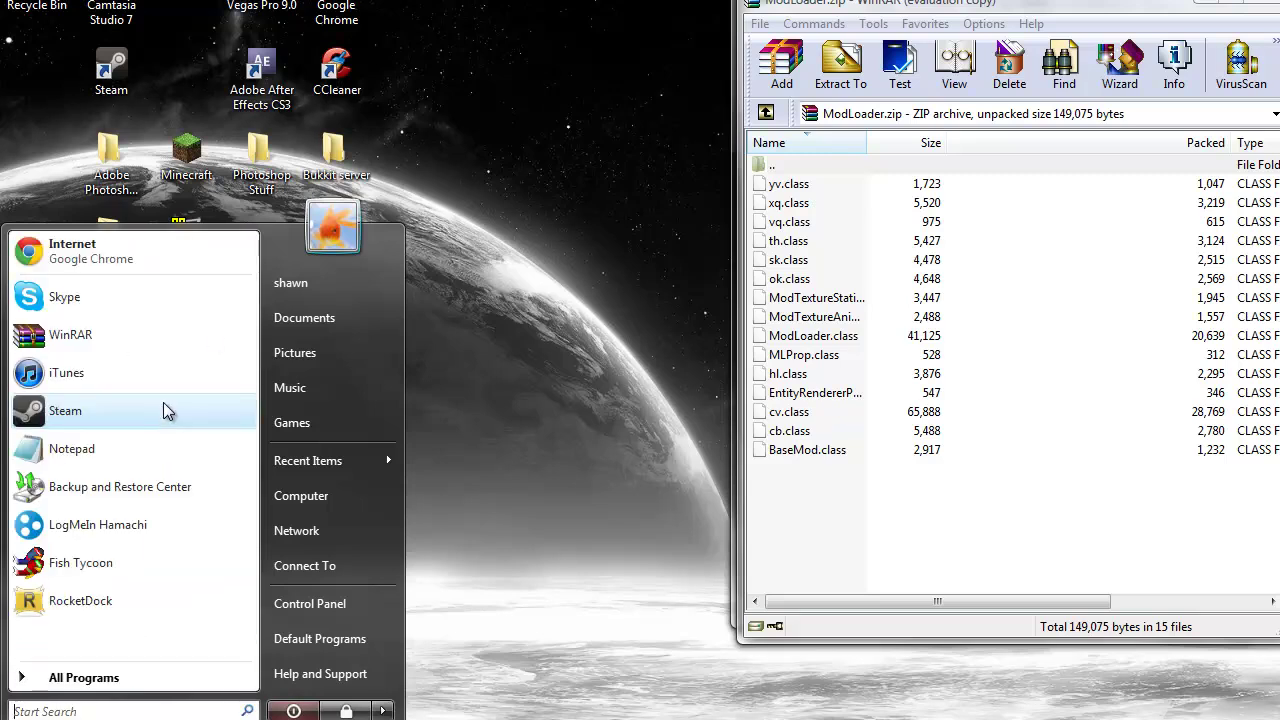
pyautogui.write('appdata')
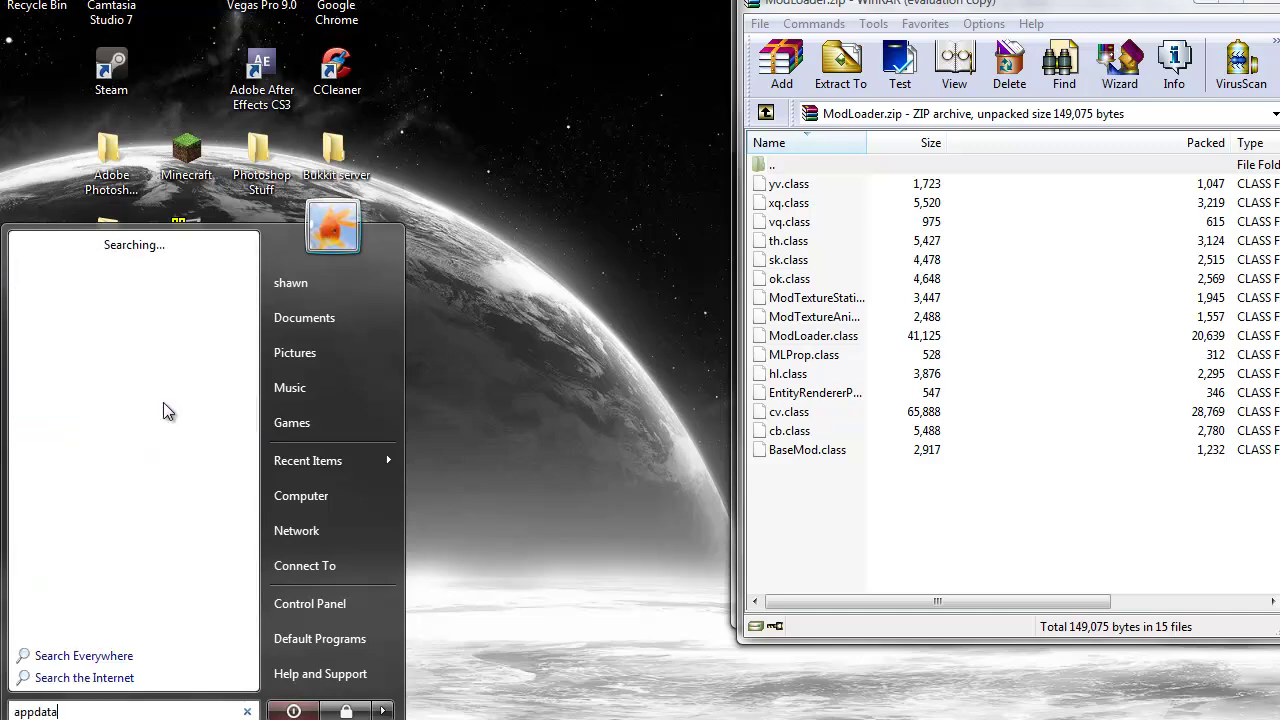
pyautogui.press('Return')
pyautogui.click(468, 255)
# Navigate to Roaming\.minecraft\bin and open minecraft.jar in WinRAR, dismissing the license nag.
pyautogui.doubleClick(468, 255)
pyautogui.doubleClick(506, 211)
pyautogui.doubleClick(506, 211)
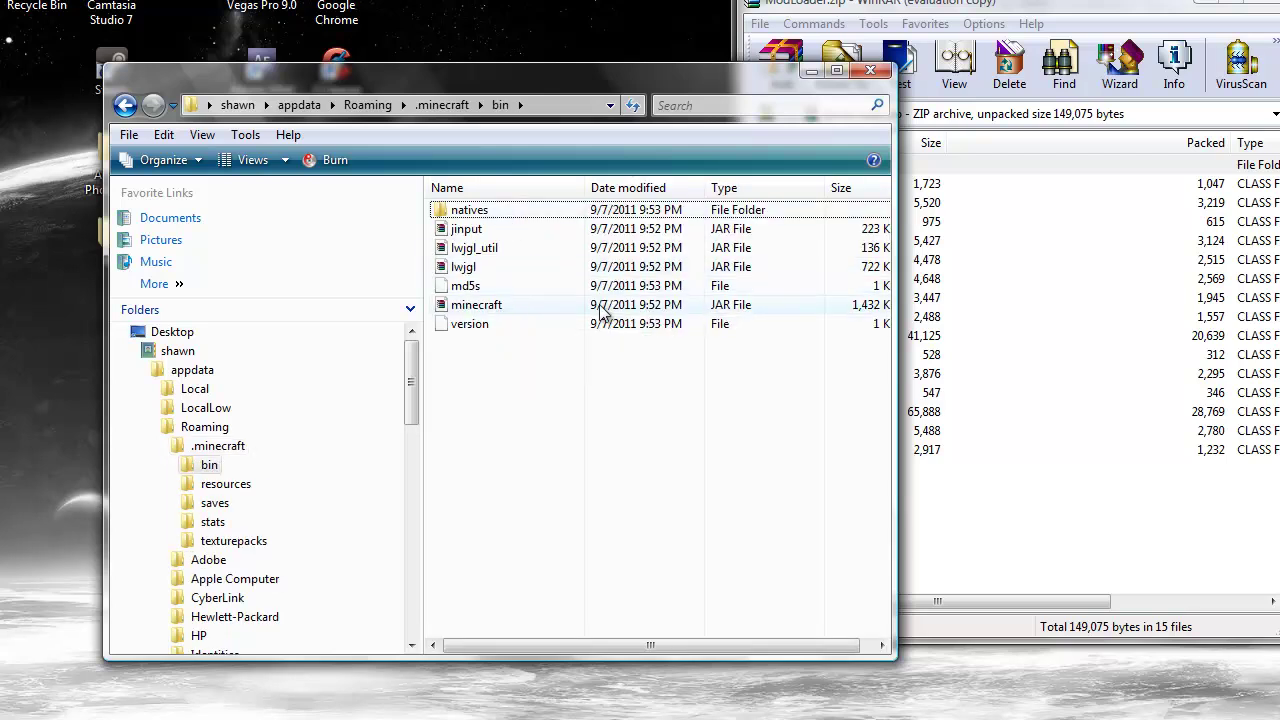
pyautogui.doubleClick(472, 306)
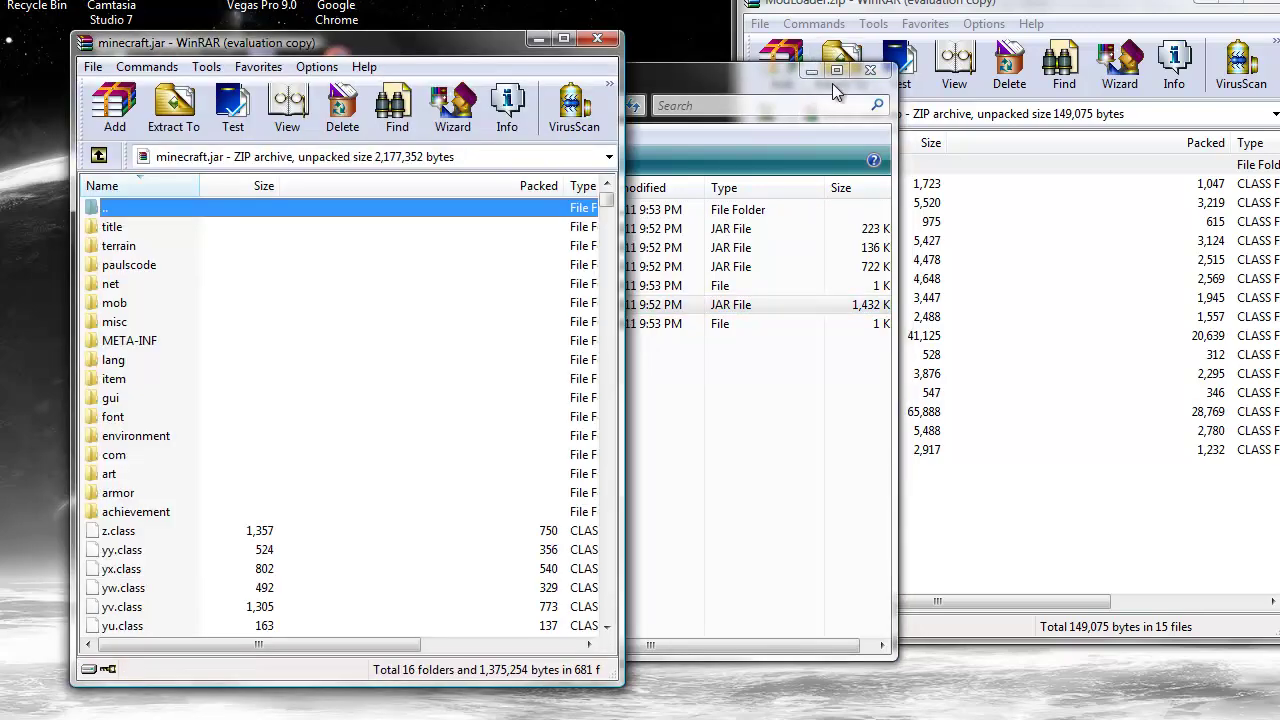
pyautogui.click(492, 372)
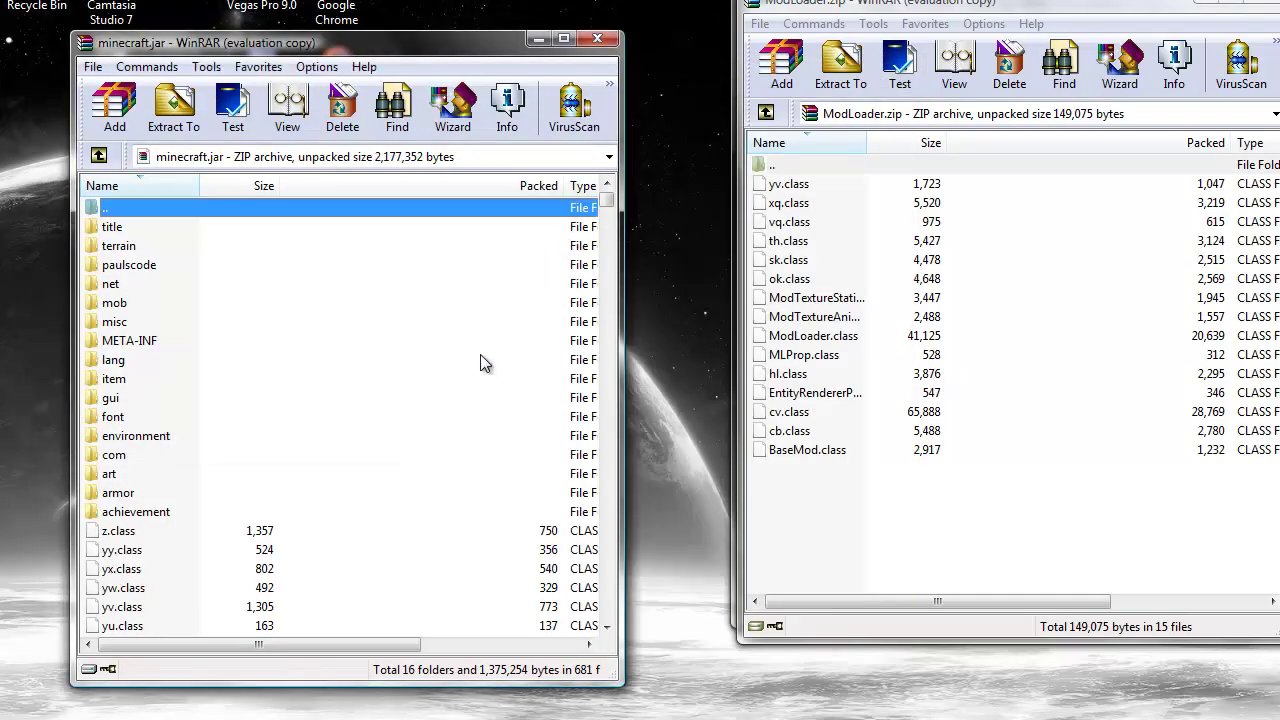
# Delete the META-INF folder from minecraft.jar and confirm the deletion.
pyautogui.rightClick(152, 341)
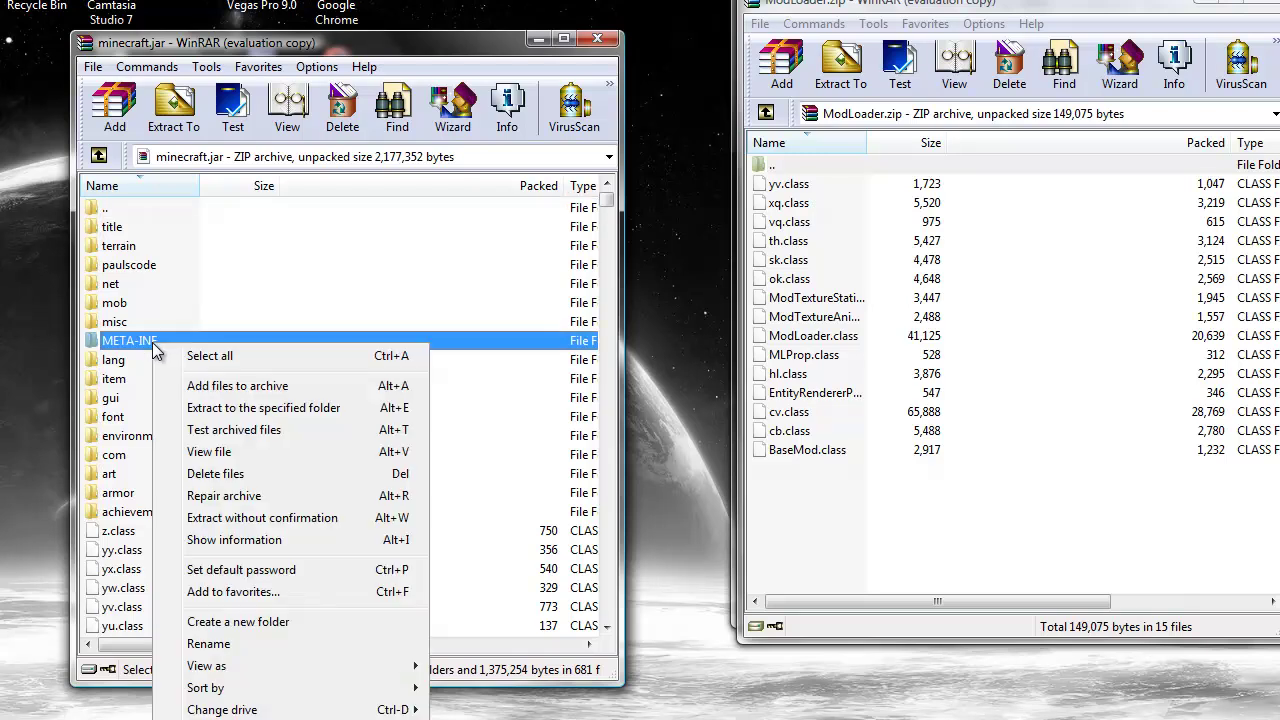
pyautogui.click(243, 472)
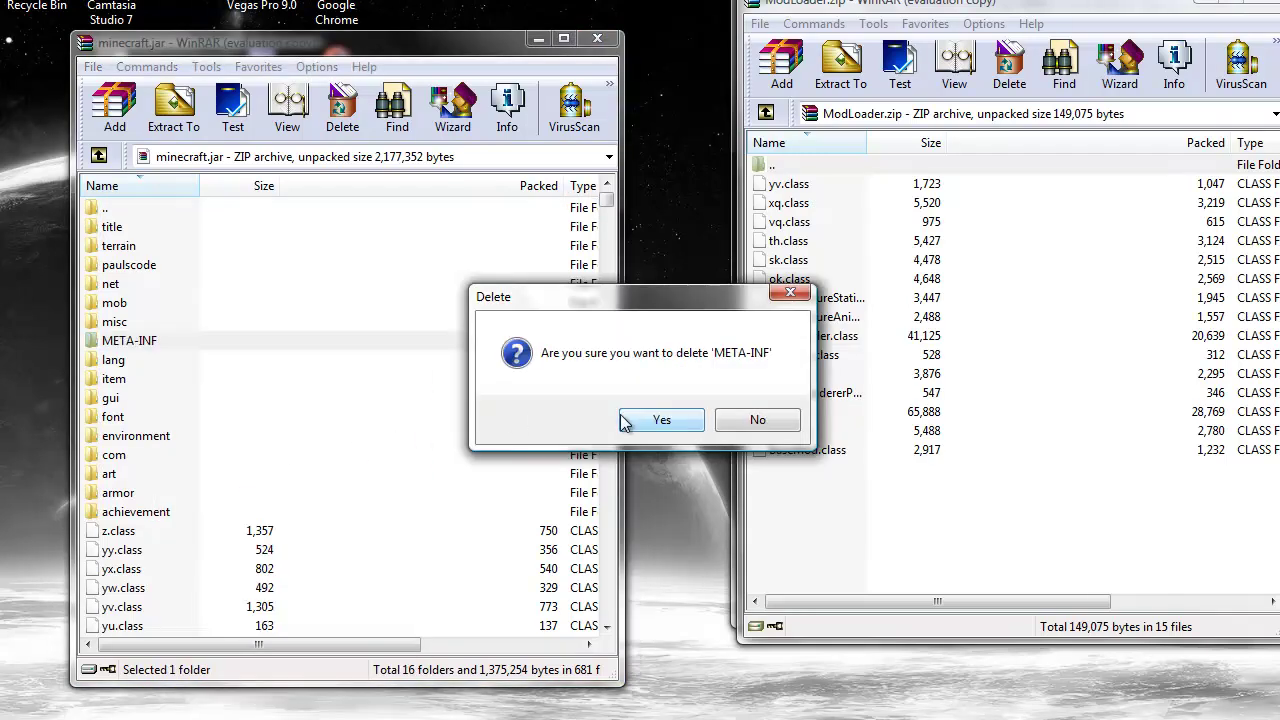
pyautogui.click(651, 425)
pyautogui.click(440, 397)
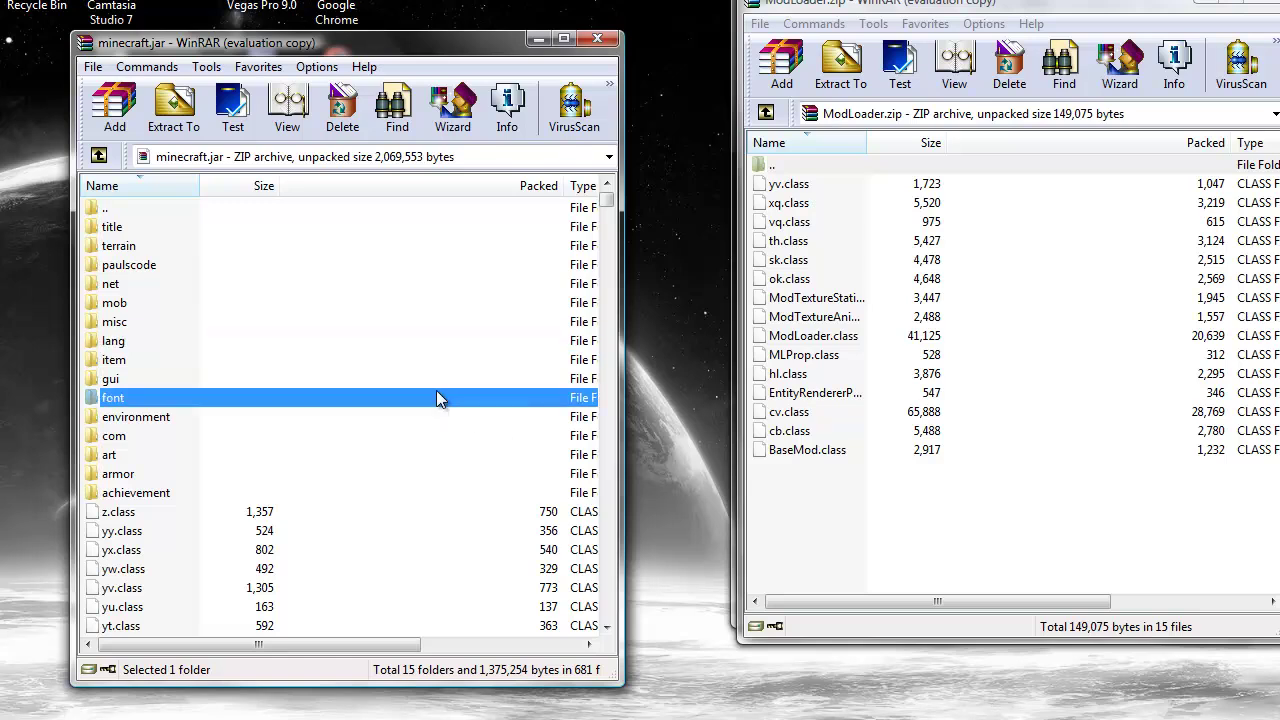
pyautogui.click(260, 222)
pyautogui.click(281, 210)
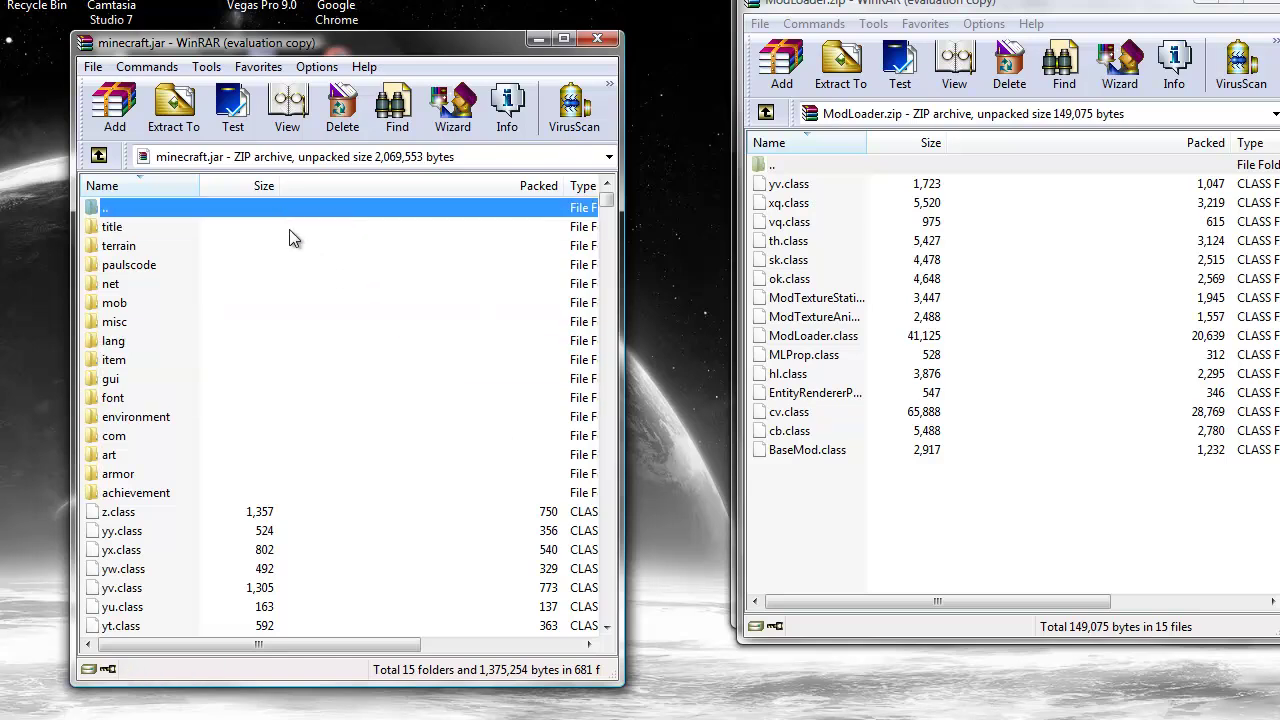
# Switch to ModLoader.zip and select all of its files.
pyautogui.click(900, 4)
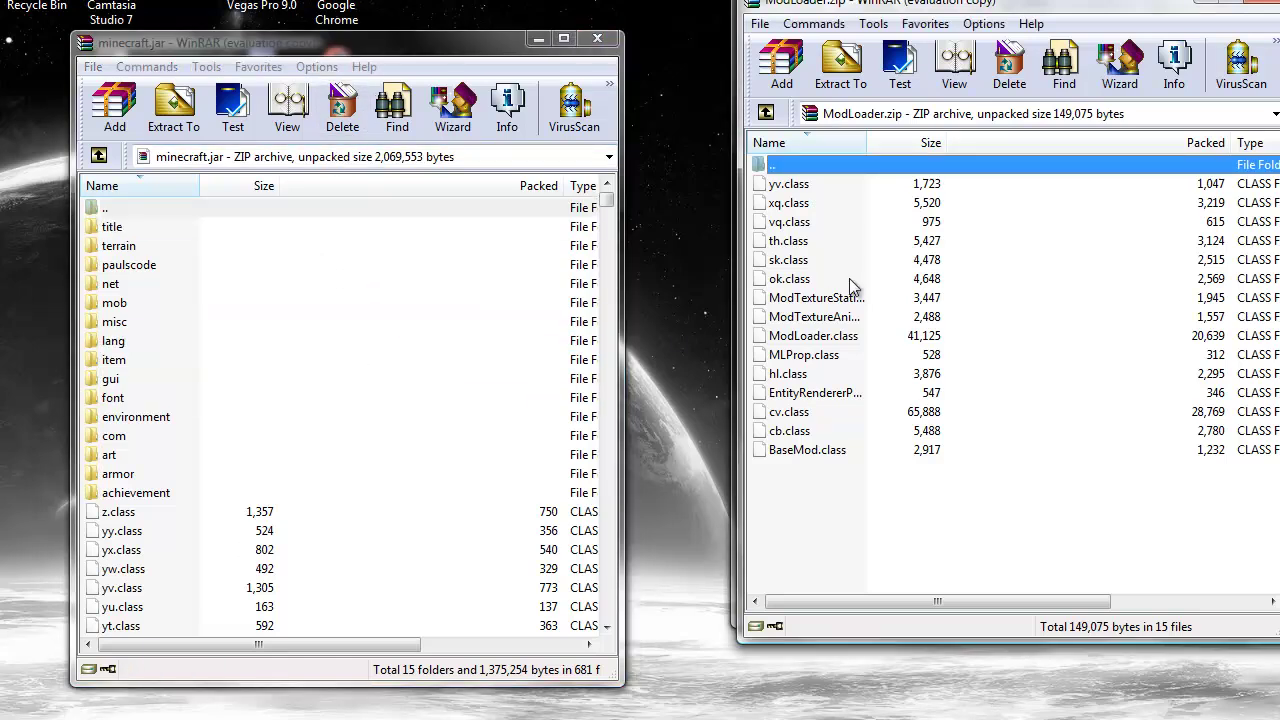
pyautogui.click(924, 488)
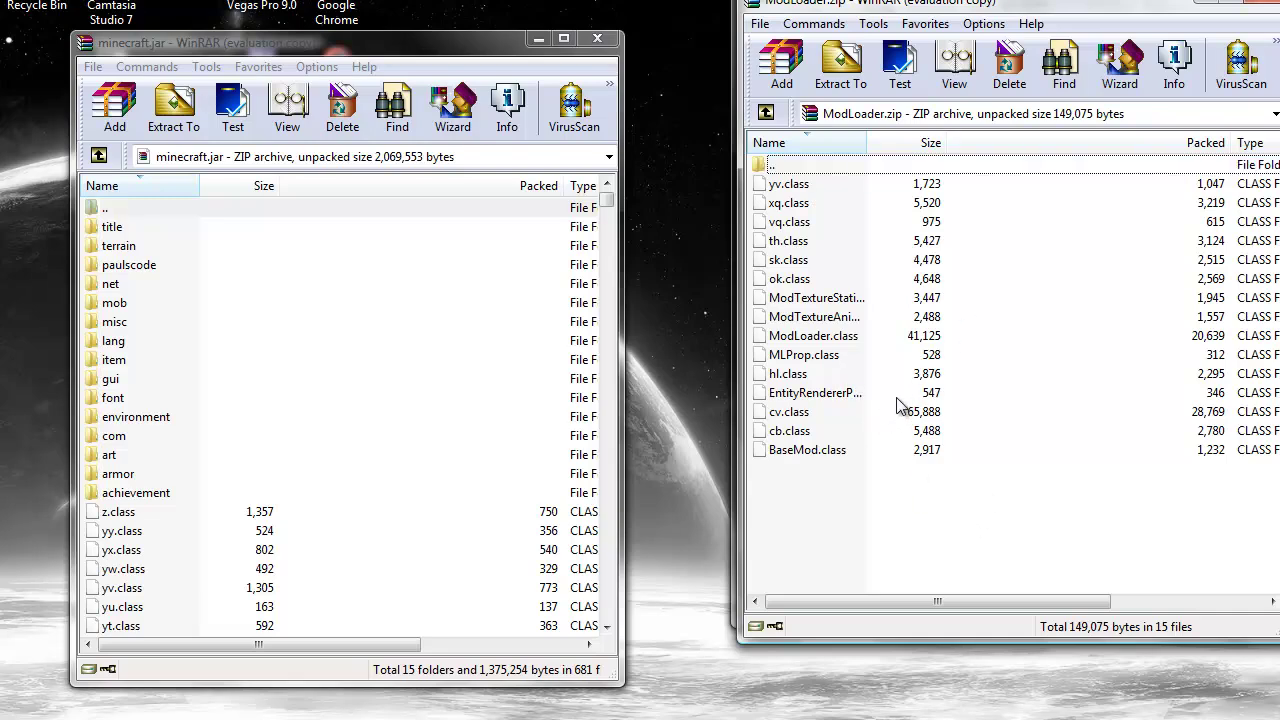
pyautogui.hotkey('ctrl', 'a')
# Add the ModLoader files into minecraft.jar and close ModLoader.zip.
pyautogui.moveTo(1104, 295); pyautogui.dragTo(407, 286)
pyautogui.press('Return')
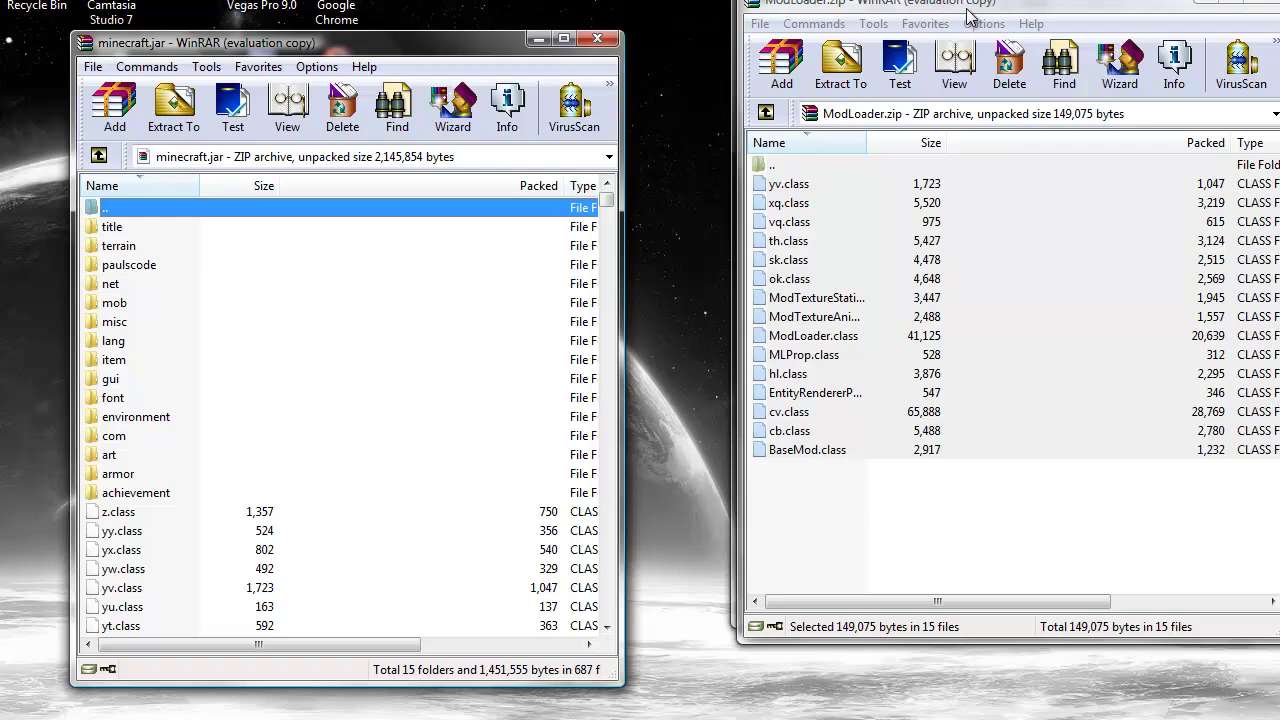
pyautogui.moveTo(968, 17); pyautogui.dragTo(850, 9)
pyautogui.click(1192, 8)
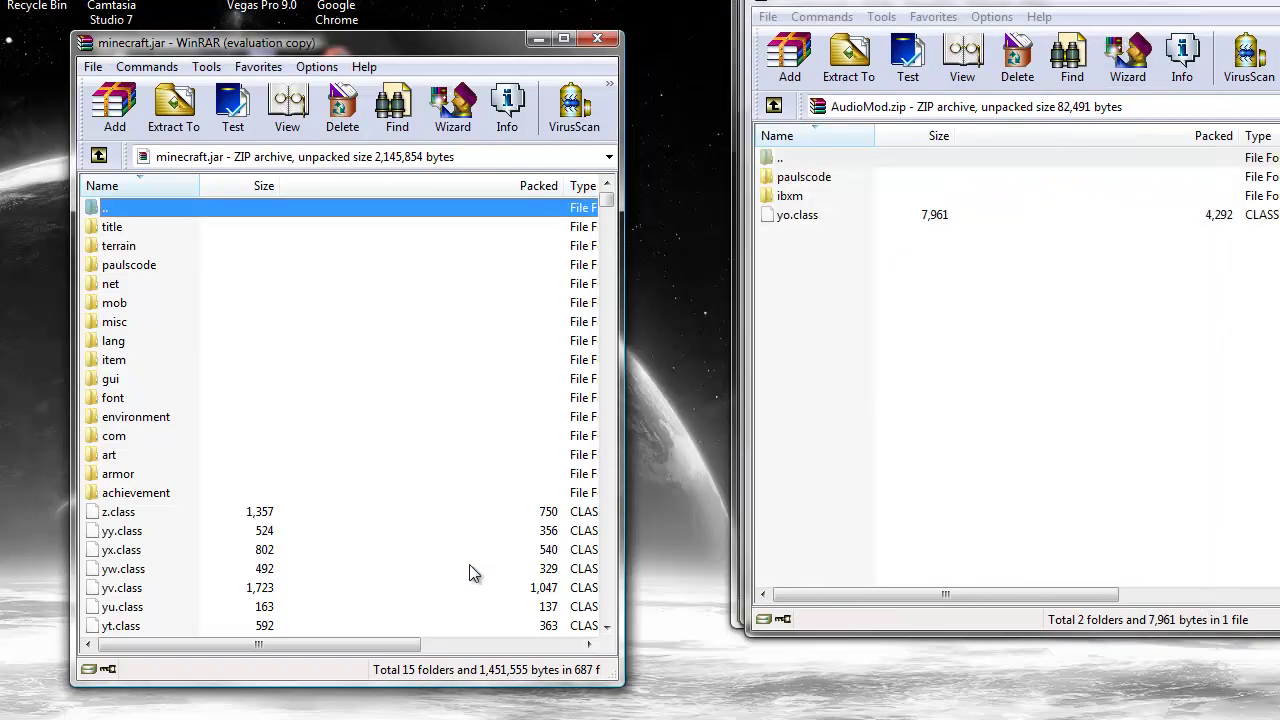
# Add all AudioMod.zip items into minecraft.jar and close the AudioMod archive.
pyautogui.click(790, 355)
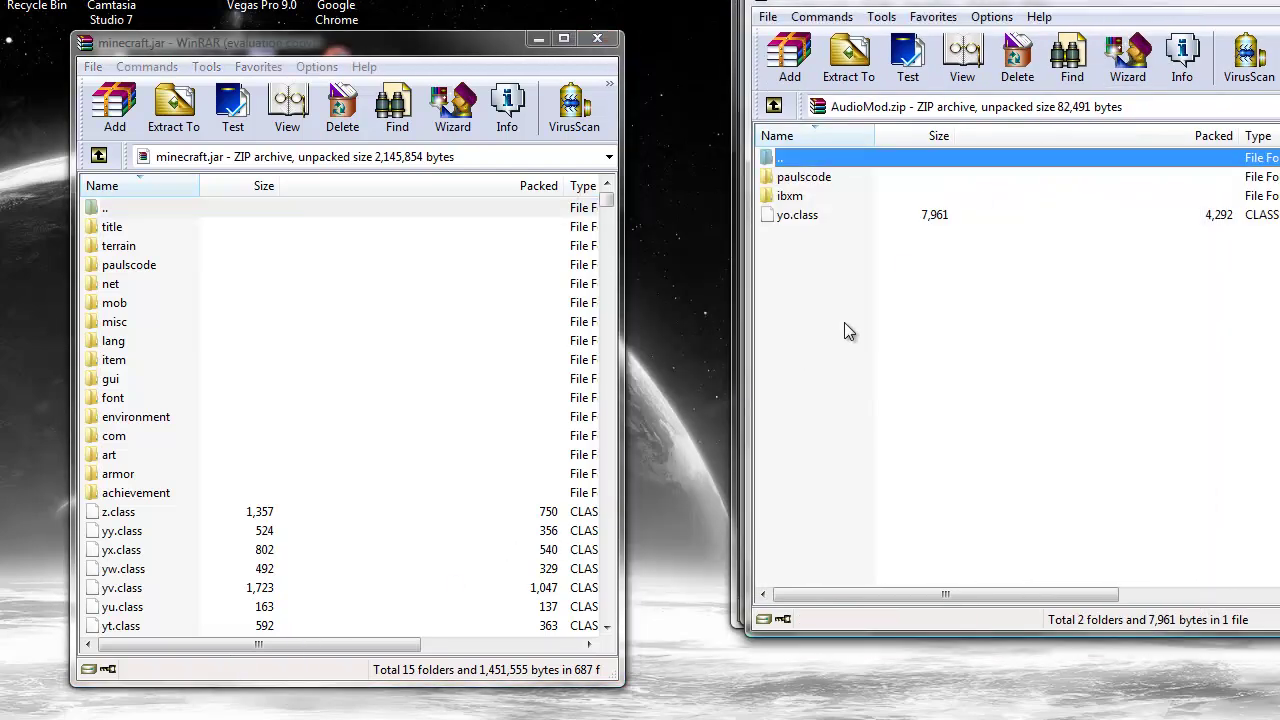
pyautogui.hotkey('ctrl', 'a')
pyautogui.moveTo(894, 203); pyautogui.dragTo(452, 314)
pyautogui.press('Return')
pyautogui.moveTo(1076, 6); pyautogui.dragTo(1010, 10)
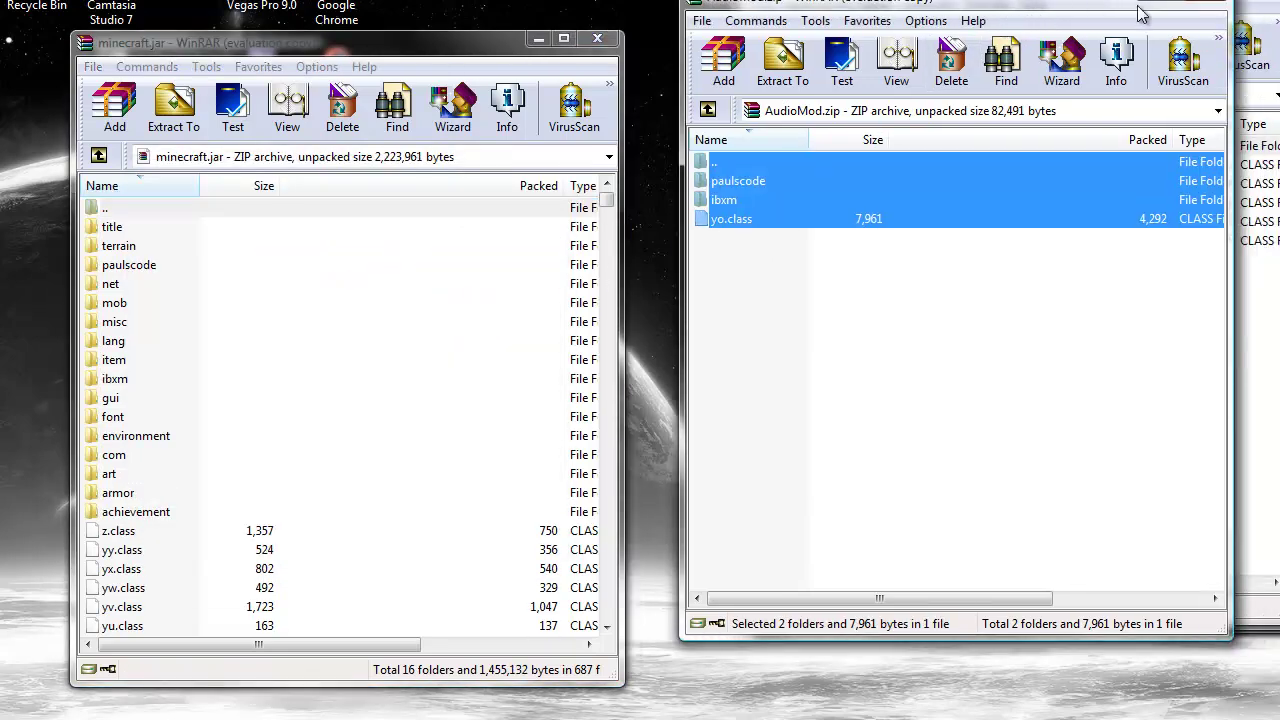
pyautogui.click(1205, 5)
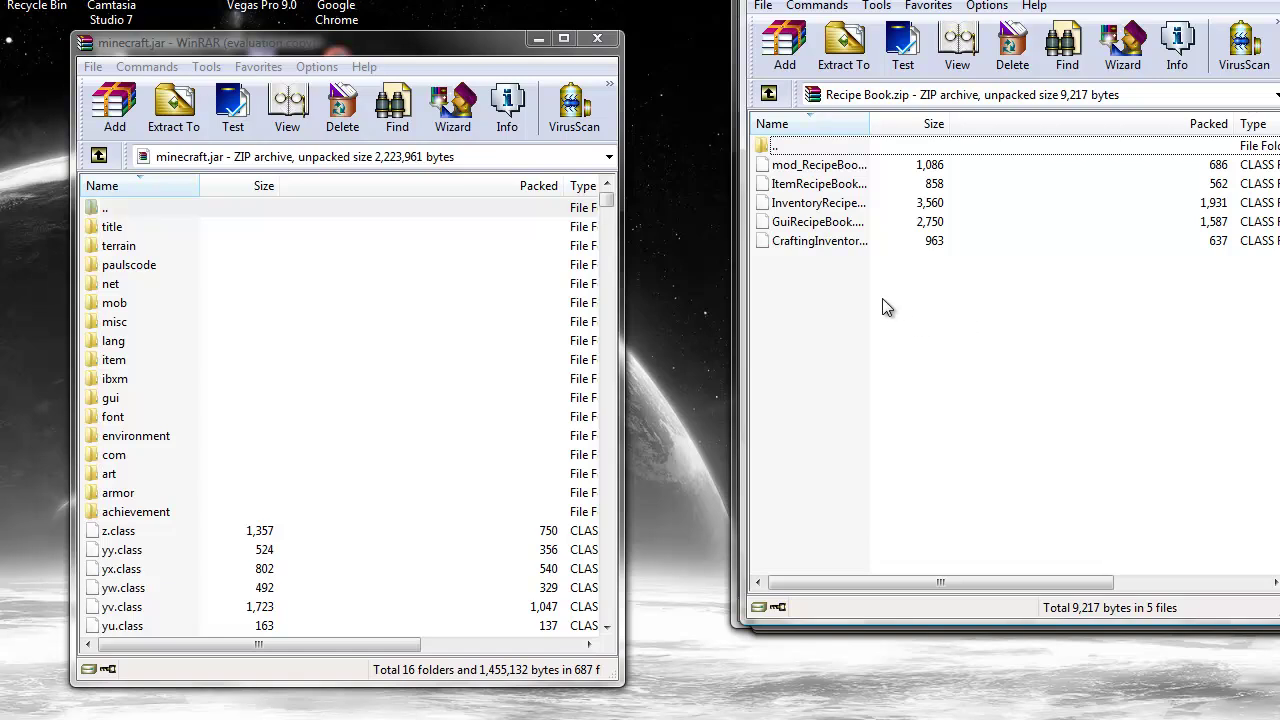
# Add all Recipe Book and ItemSpriteAPI files into minecraft.jar.
pyautogui.hotkey('ctrl', 'a')
pyautogui.moveTo(1039, 180); pyautogui.dragTo(485, 348)
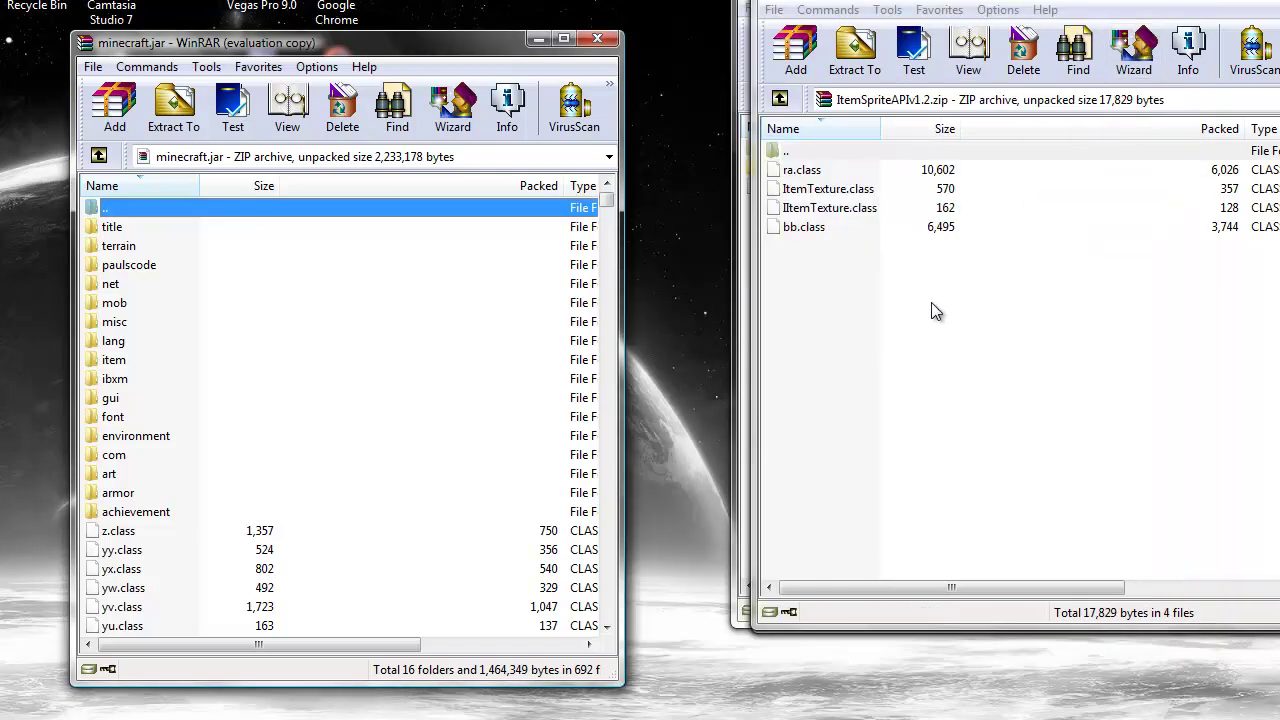
pyautogui.click(931, 302)
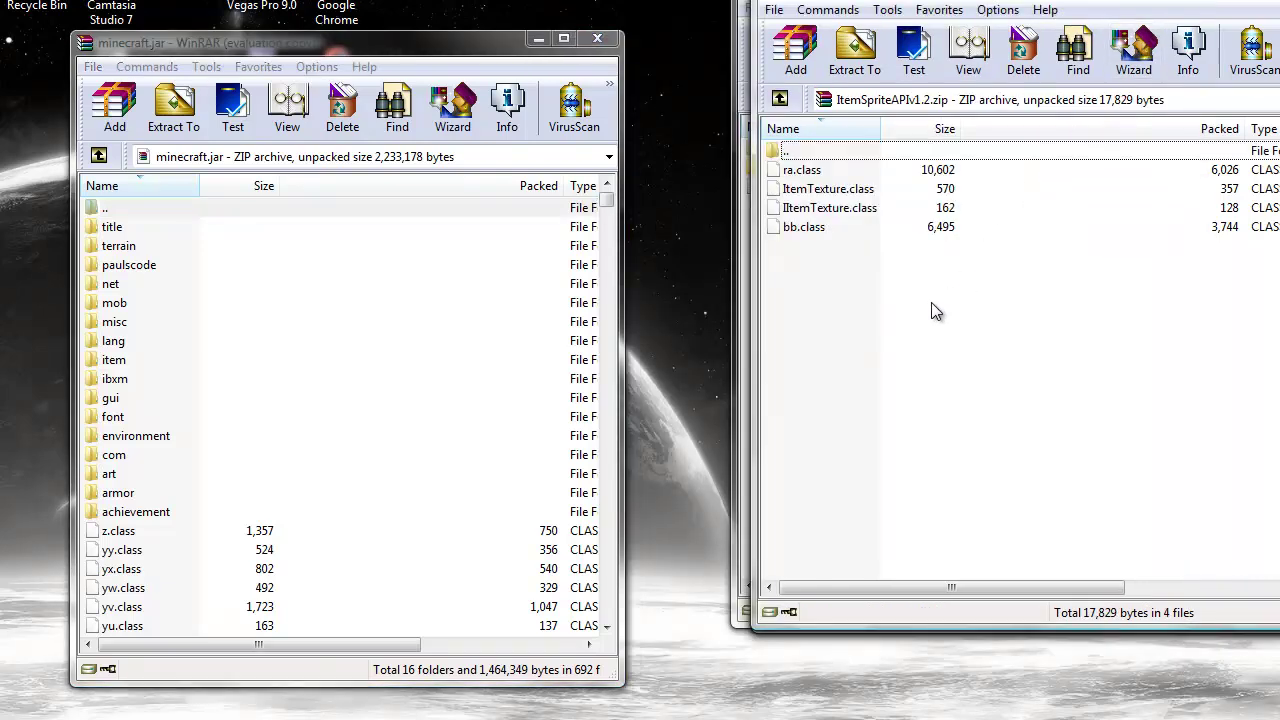
pyautogui.hotkey('ctrl', 'a')
pyautogui.moveTo(1054, 180)
pyautogui.mouseDown()
pyautogui.moveTo(620, 262)
pyautogui.moveTo(380, 355)
pyautogui.mouseUp()
pyautogui.press('Return')
pyautogui.click(878, 384)
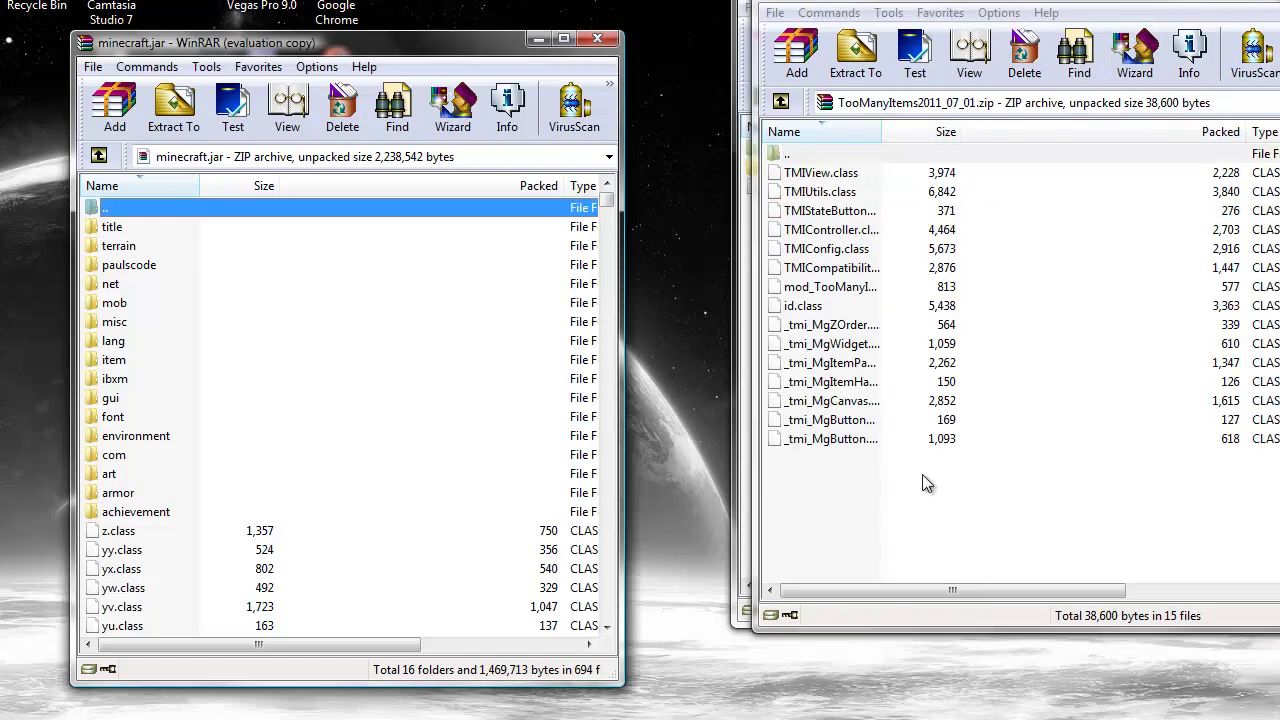
# Select all TooManyItems2011_07_01.zip files and add them into minecraft.jar.
pyautogui.click(896, 487)
pyautogui.hotkey('ctrl', 'a')
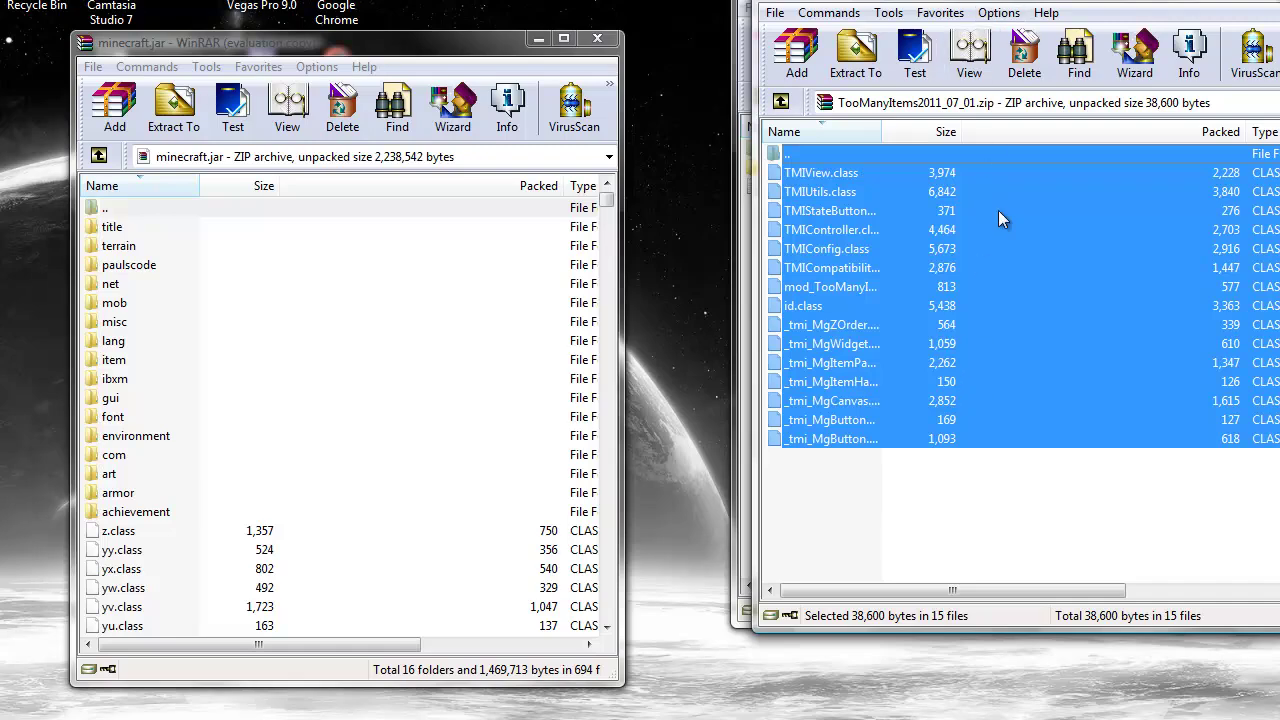
pyautogui.moveTo(1020, 229); pyautogui.dragTo(429, 320)
pyautogui.click(322, 535)
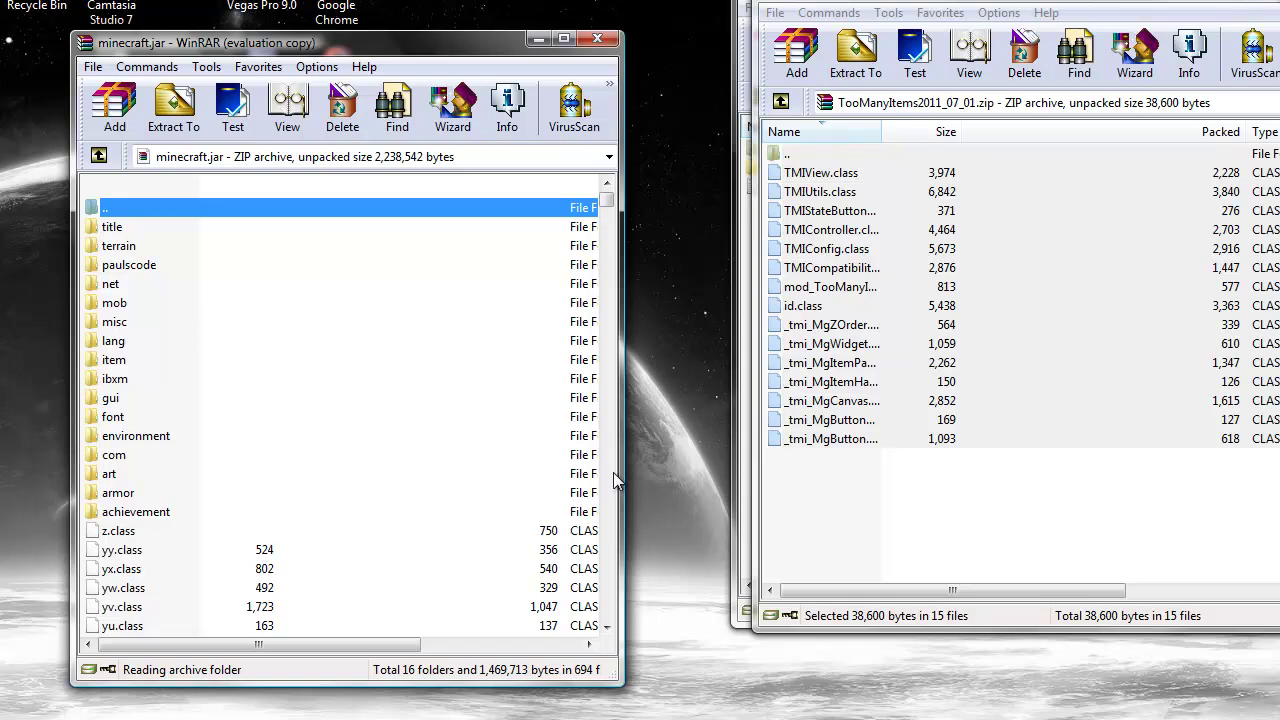
pyautogui.click(878, 503)
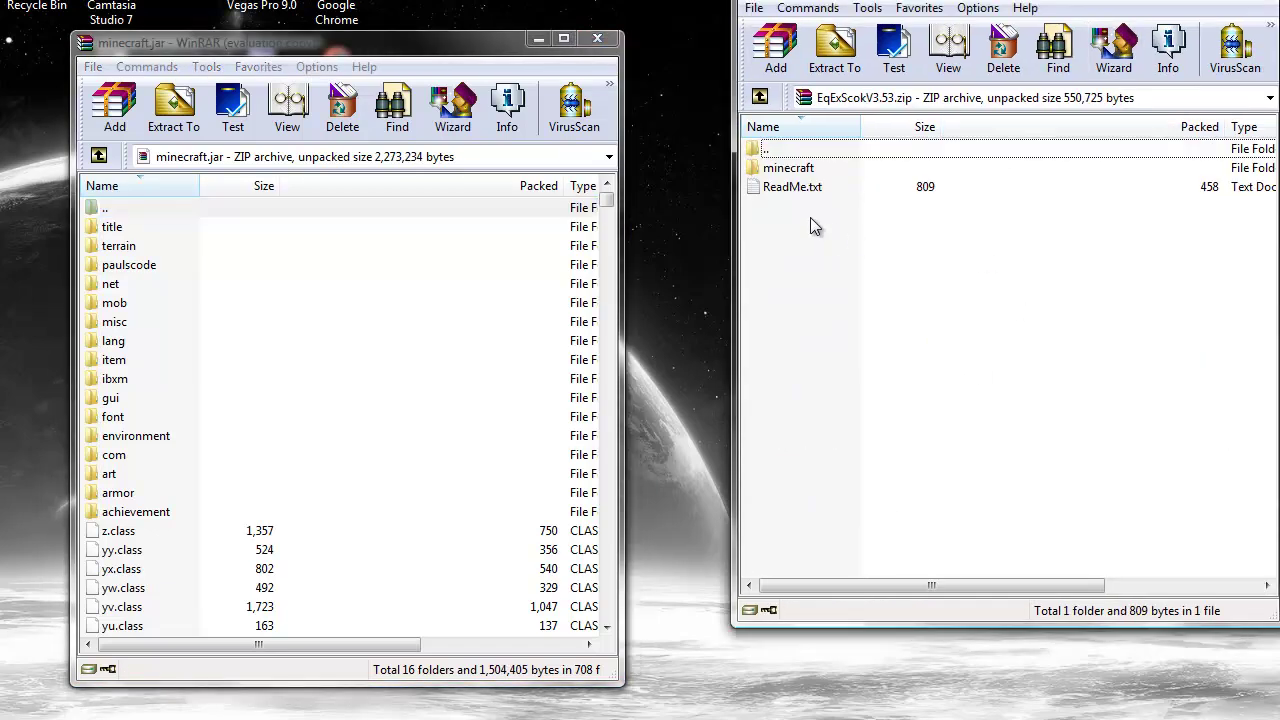
# Open ModEqEx3.53scok.zip from EqExScokV3.53's minecraft\mods folder.
pyautogui.moveTo(779, 7); pyautogui.dragTo(749, 0)
pyautogui.doubleClick(762, 175)
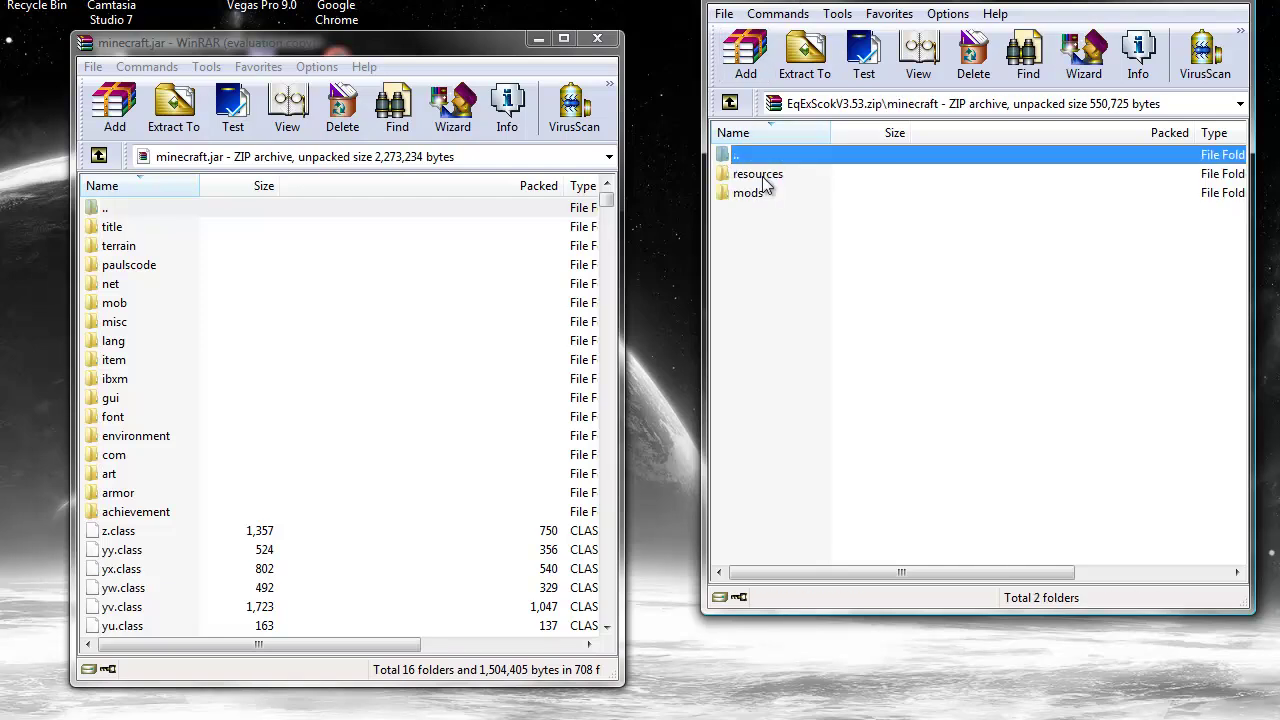
pyautogui.doubleClick(760, 190)
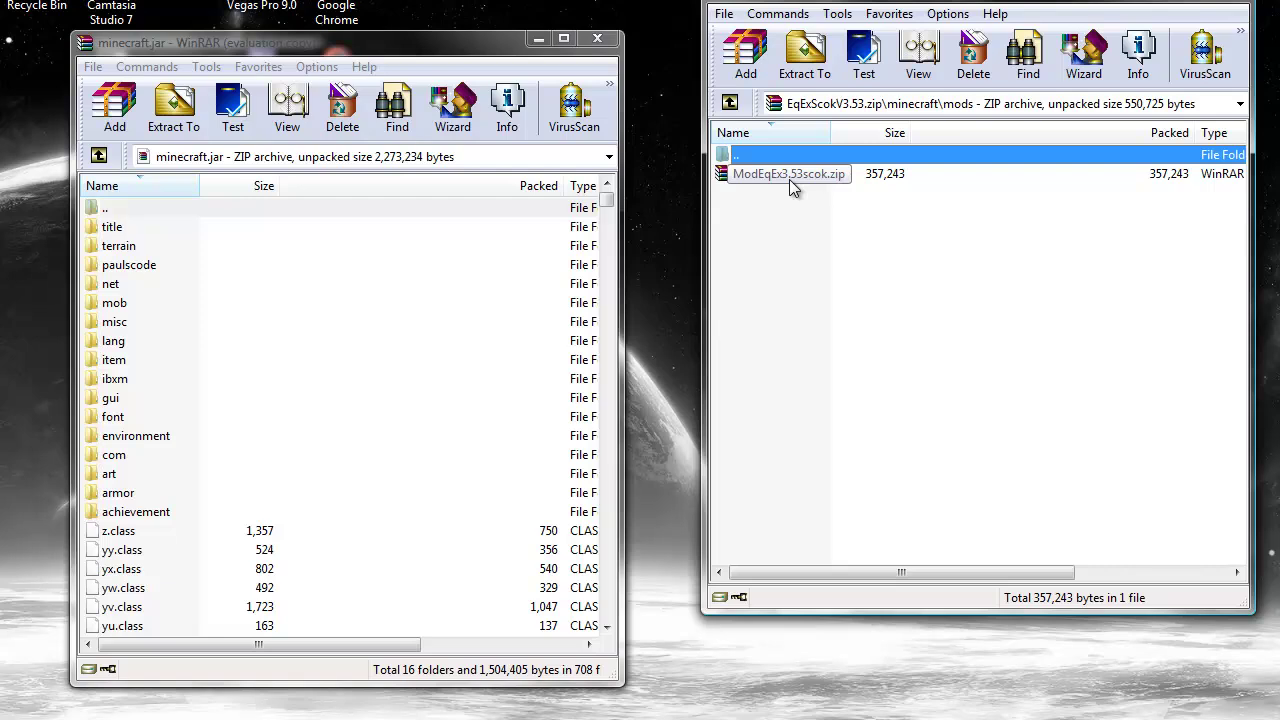
pyautogui.doubleClick(789, 179)
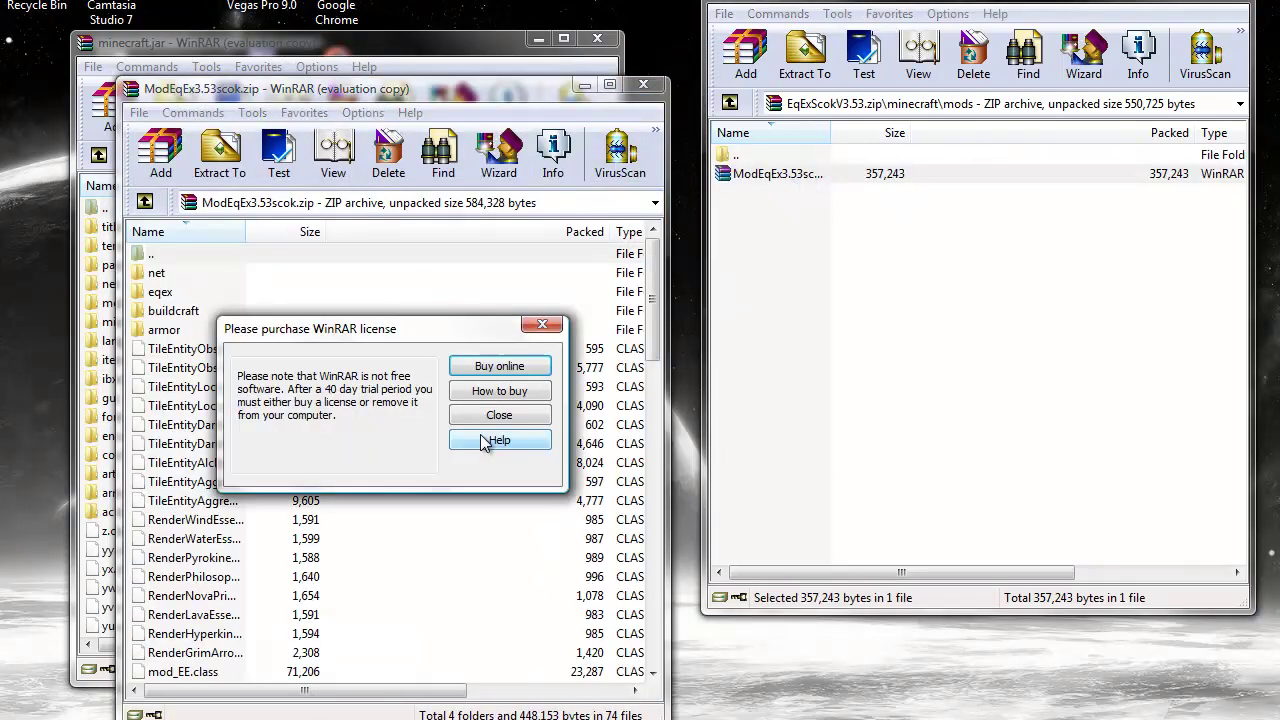
pyautogui.click(505, 418)
# Add all ModEqEx3.53scok files into minecraft.jar, then close the ModEqEx archive.
pyautogui.moveTo(480, 96); pyautogui.dragTo(1043, 0)
pyautogui.hotkey('ctrl', 'a')
pyautogui.moveTo(846, 328); pyautogui.dragTo(275, 432)
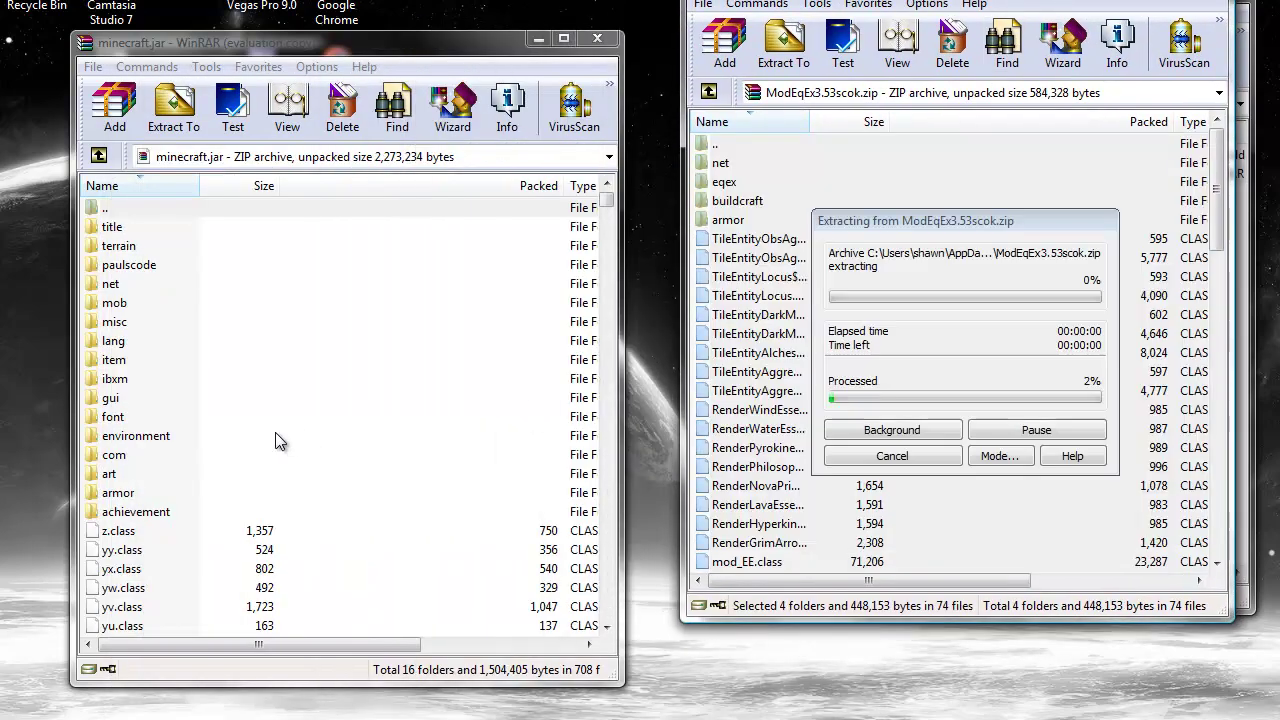
pyautogui.press('Return')
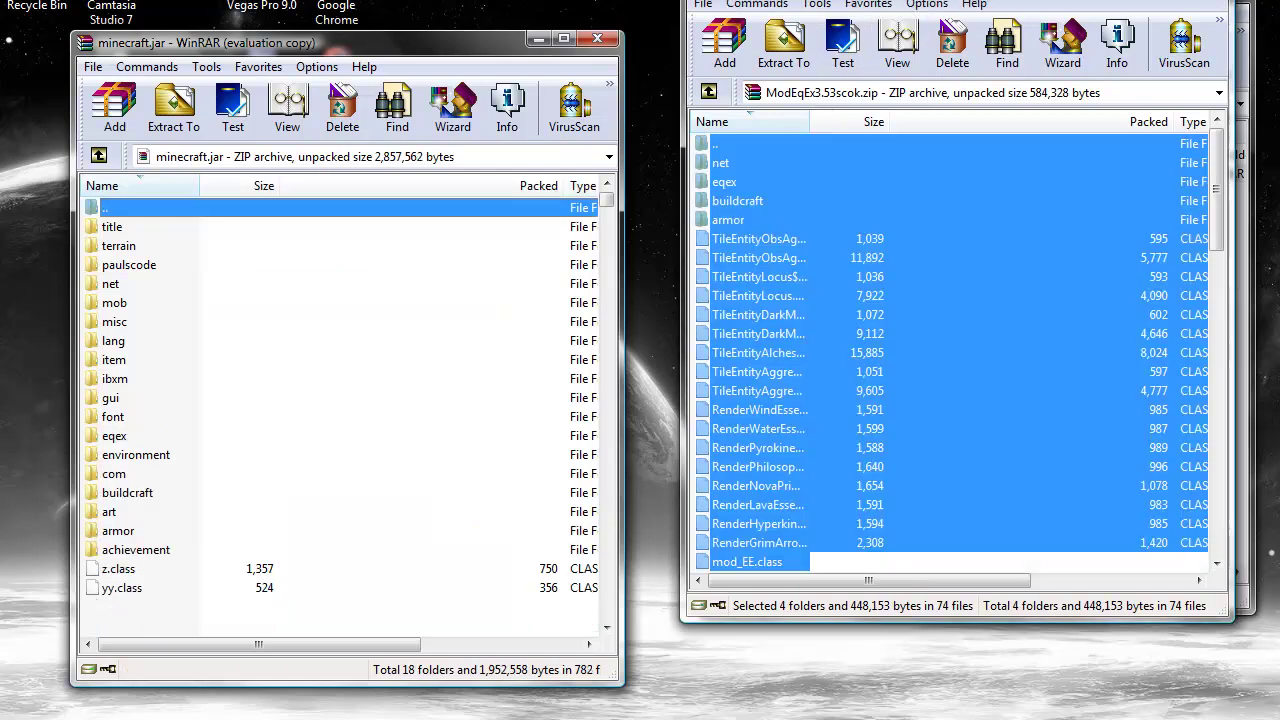
pyautogui.hotkey('alt', 'F4')
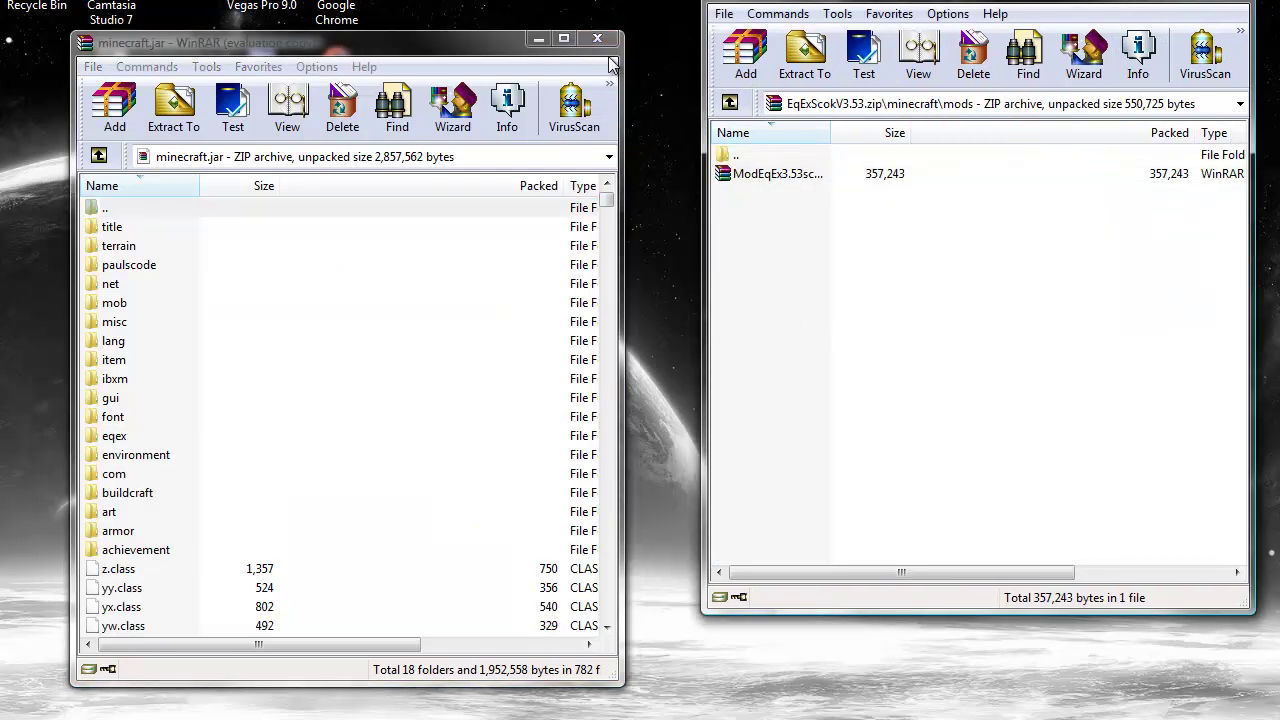
# Close minecraft.jar and open AppData\Roaming\.minecraft\resources in Explorer.
pyautogui.click(597, 39)
pyautogui.press('super')
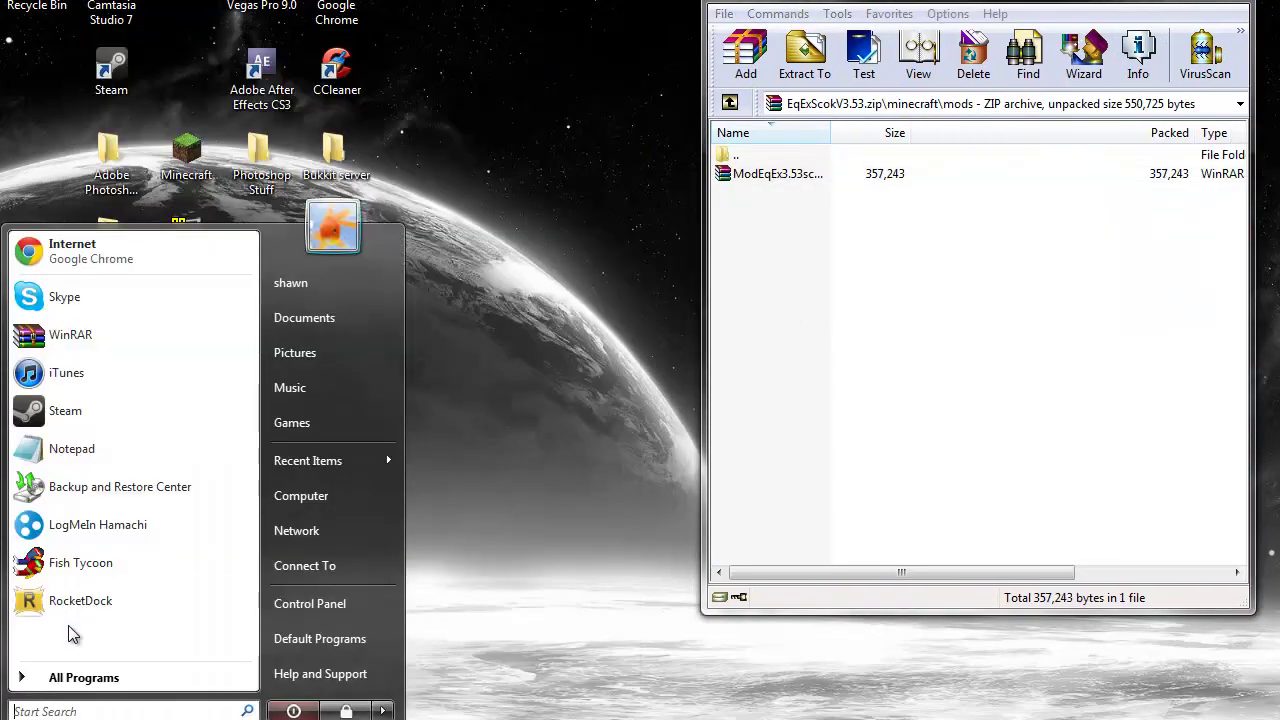
pyautogui.write('appdata')
pyautogui.press('Return')
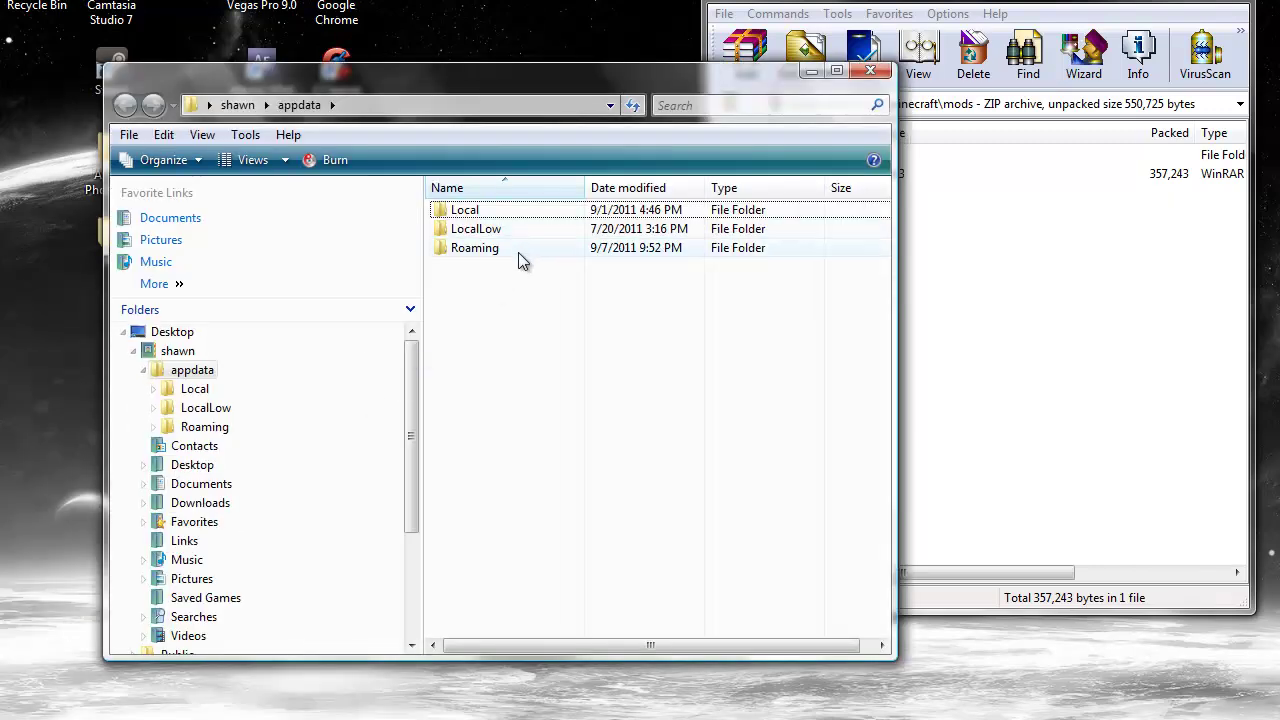
pyautogui.doubleClick(520, 250)
pyautogui.doubleClick(524, 212)
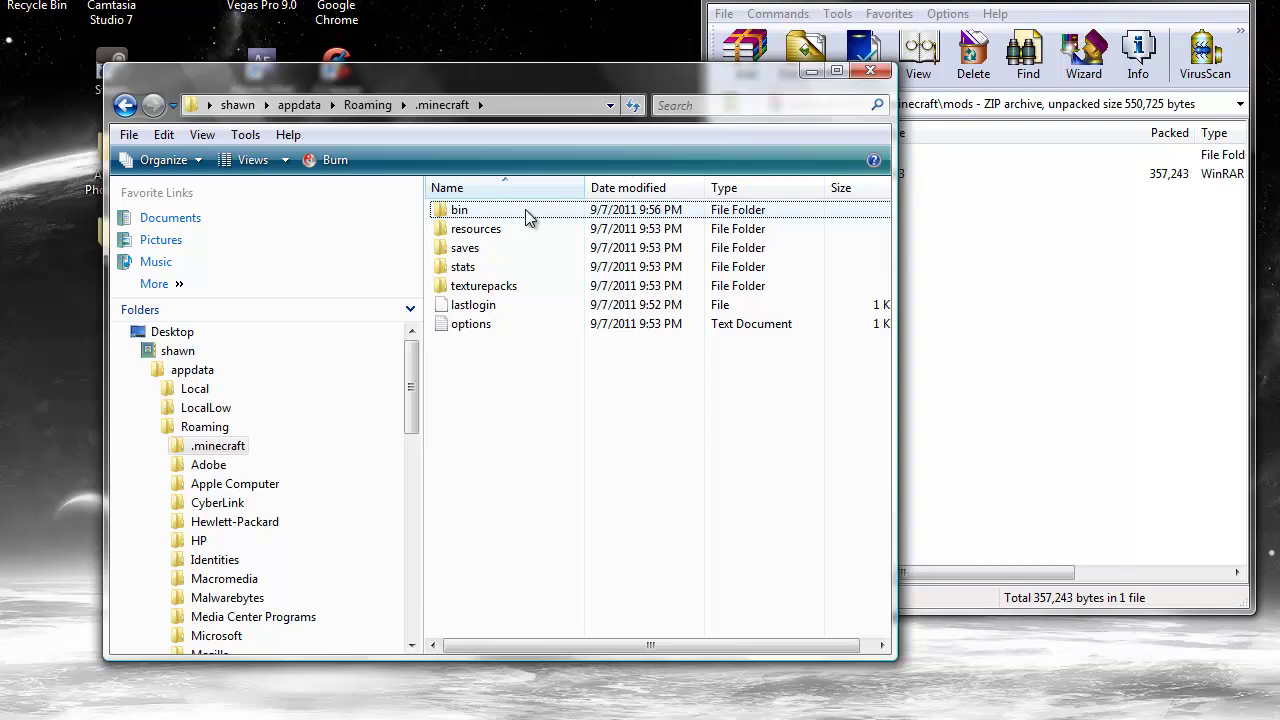
pyautogui.doubleClick(521, 228)
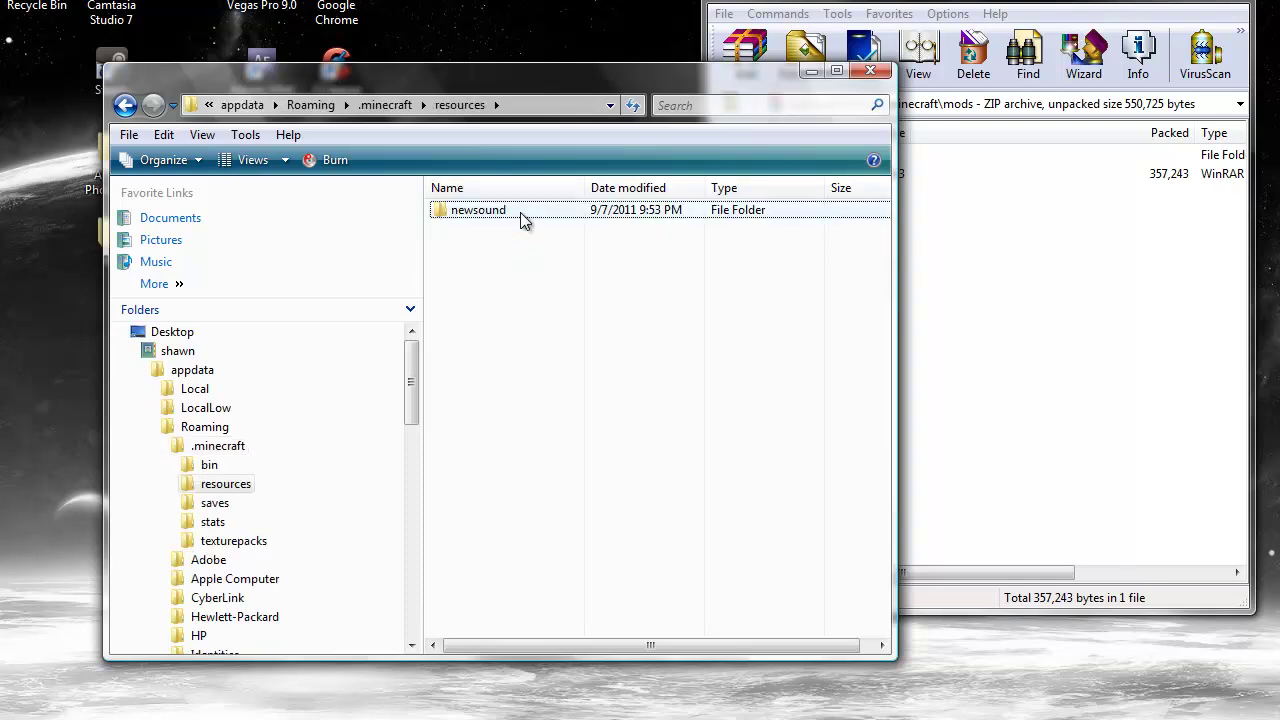
# Copy the EqExScokV3.53 archive's resources\mod folder into .minecraft\resources.
pyautogui.moveTo(541, 79); pyautogui.dragTo(402, 14)
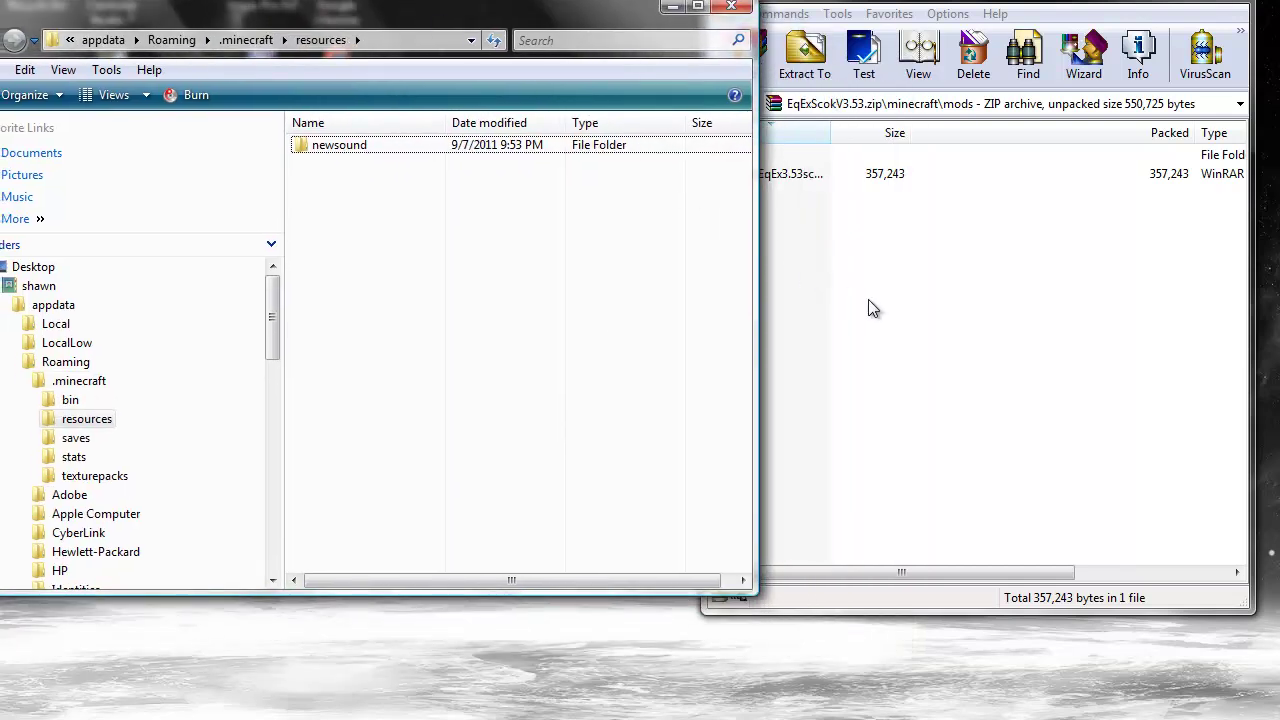
pyautogui.click(868, 302)
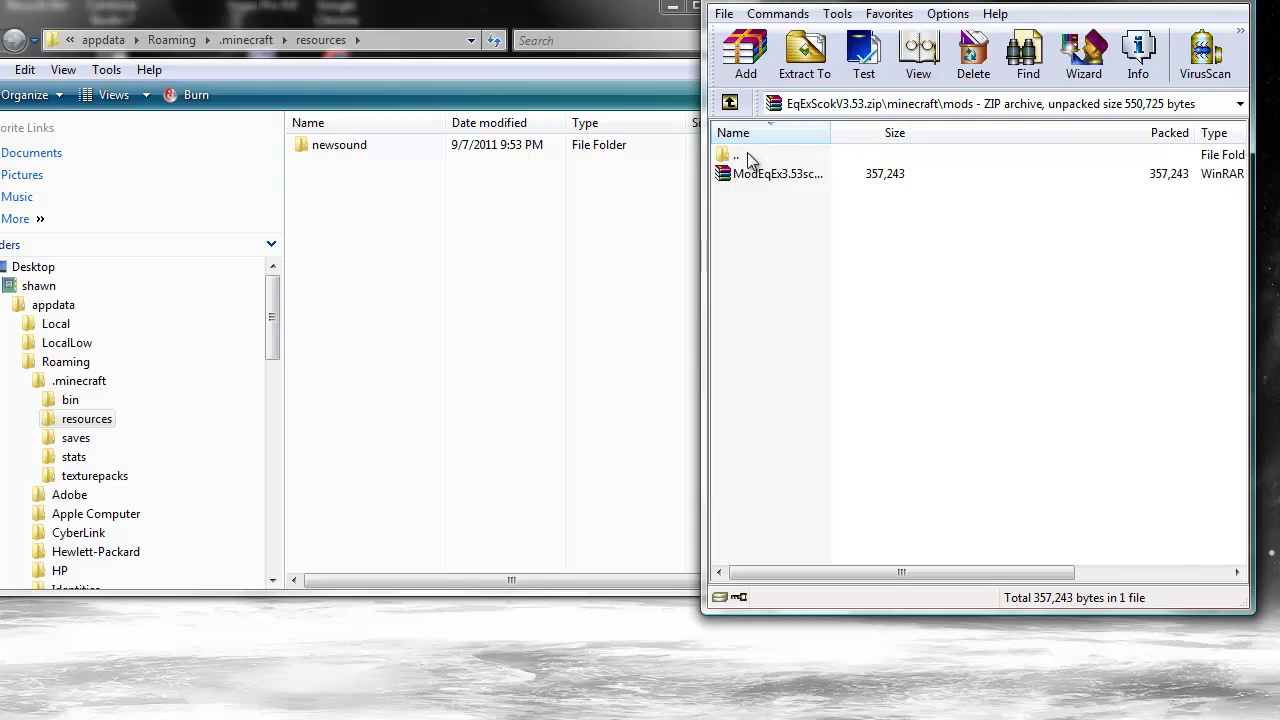
pyautogui.doubleClick(750, 158)
pyautogui.doubleClick(786, 175)
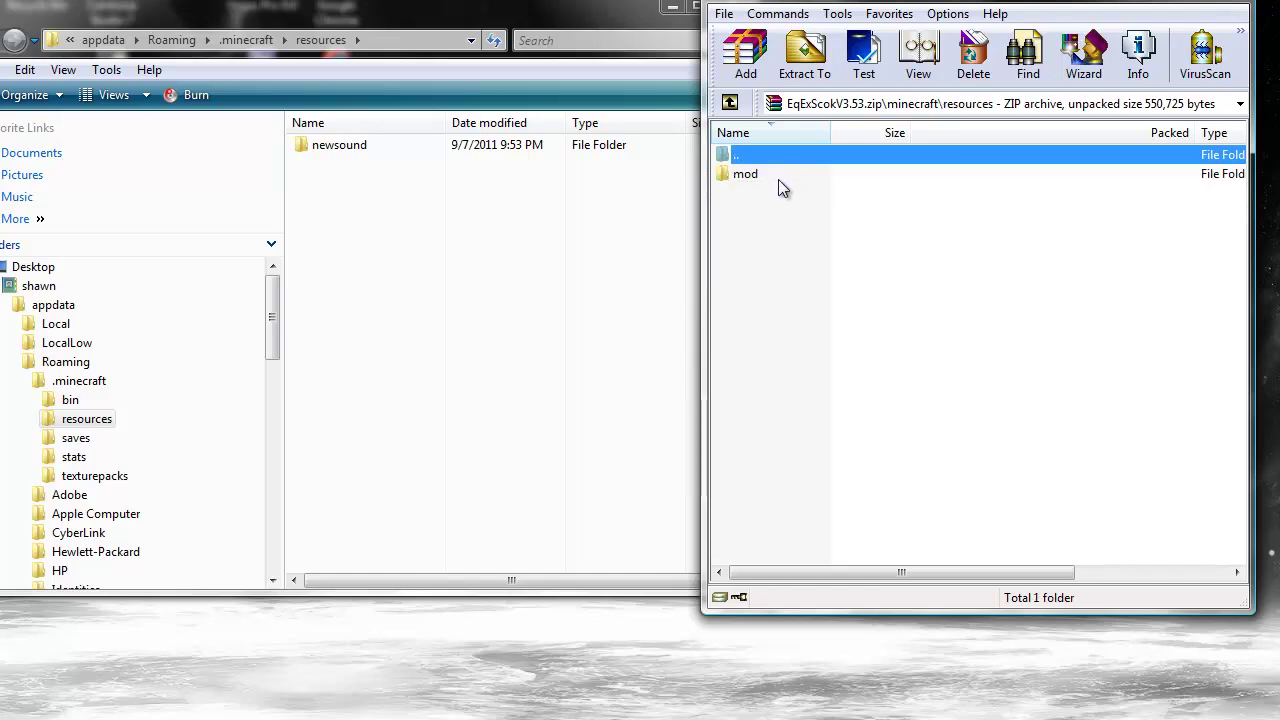
pyautogui.moveTo(776, 174)
pyautogui.mouseDown()
pyautogui.moveTo(494, 248)
pyautogui.moveTo(491, 226)
pyautogui.mouseUp()
# Close the WinRAR windows, then launch Minecraft from the desktop and log in through the launcher.
pyautogui.click(731, 6)
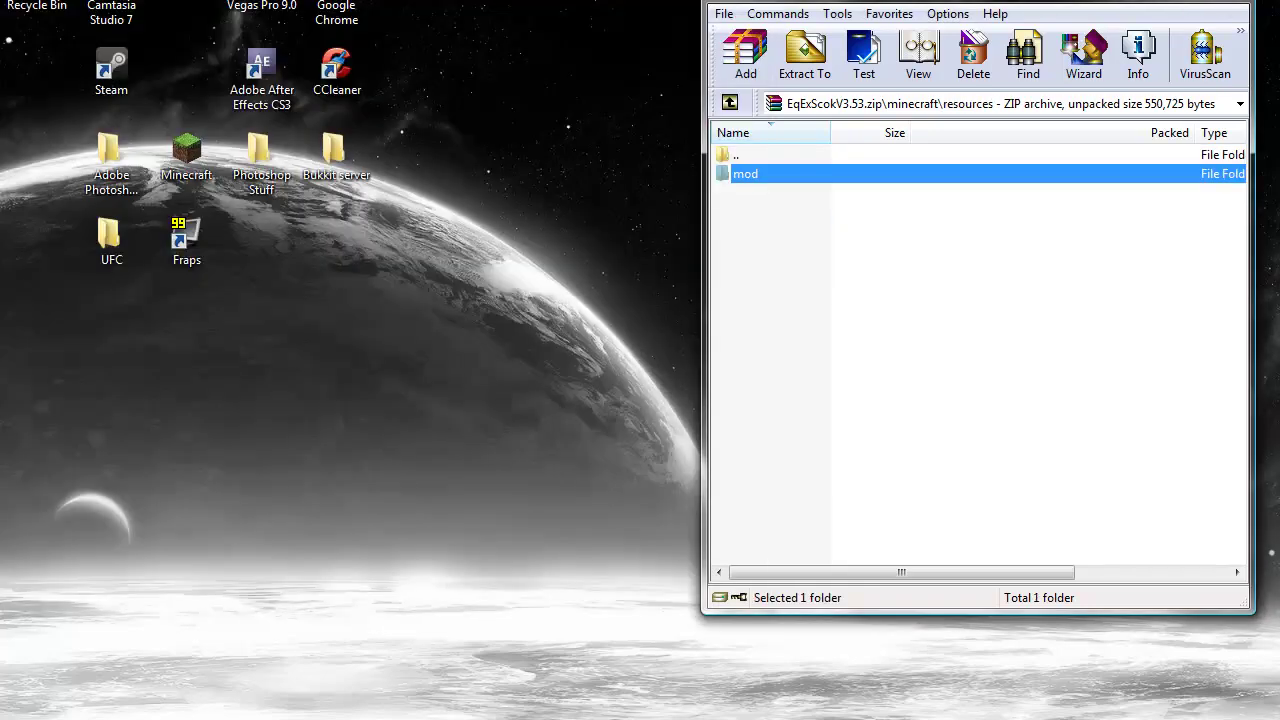
pyautogui.hotkey('alt', 'F4')
pyautogui.doubleClick(165, 172)
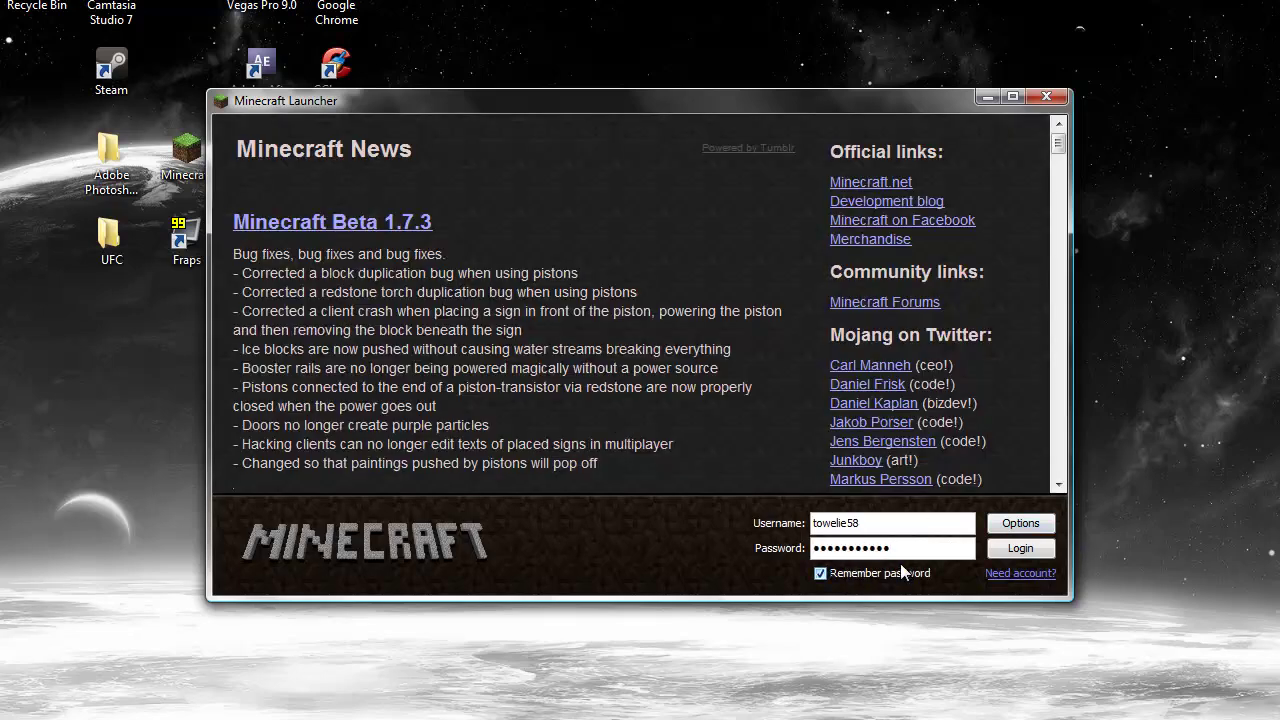
pyautogui.click(1007, 556)
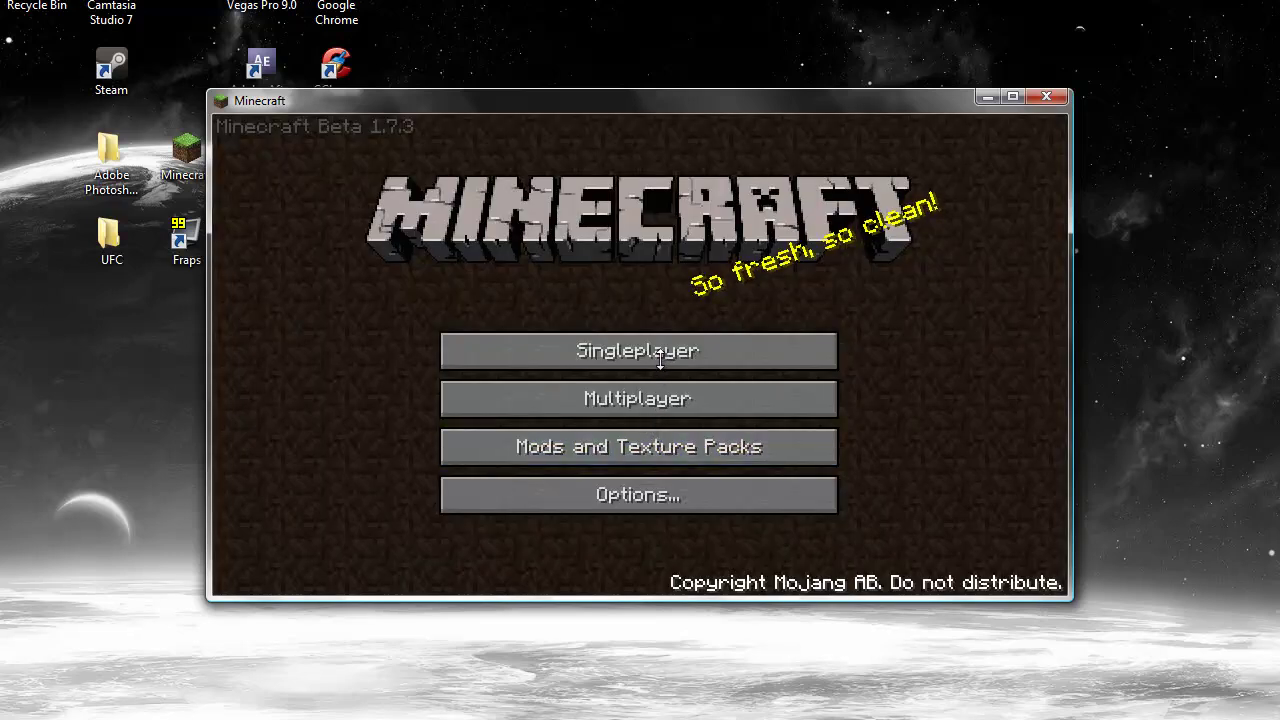
# Create and generate a new singleplayer world.
pyautogui.click(660, 355)
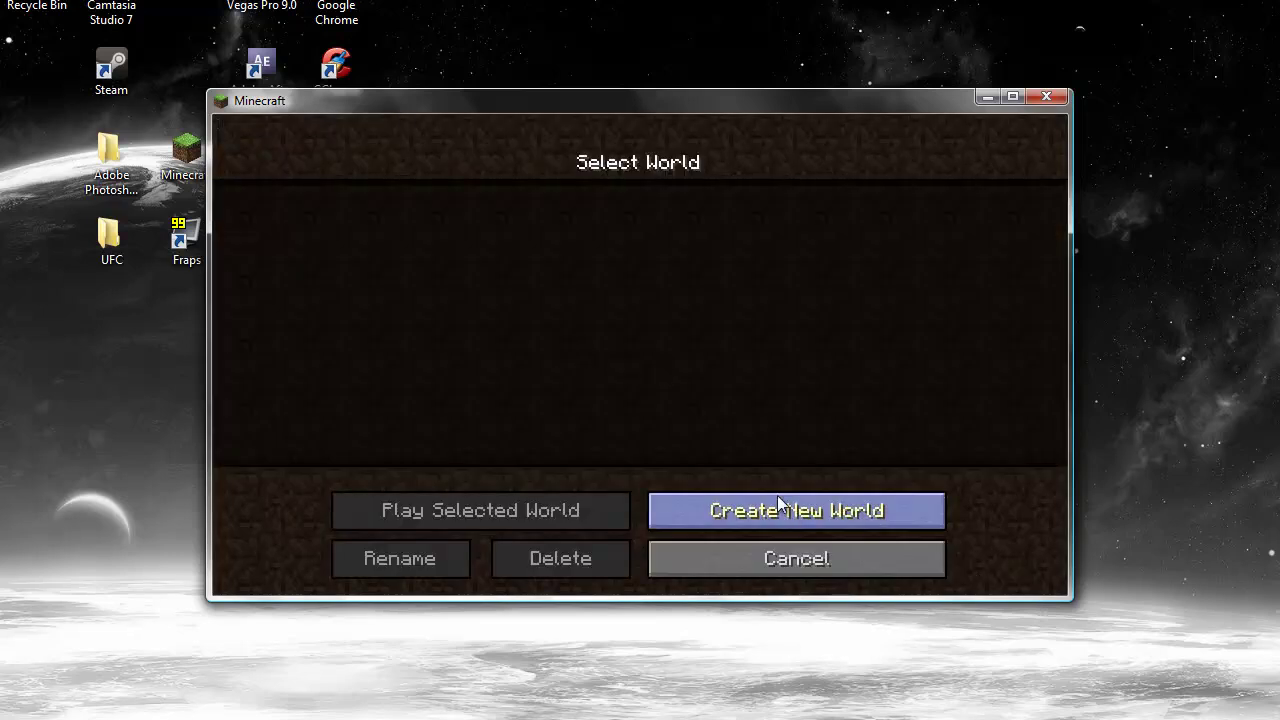
pyautogui.click(714, 510)
pyautogui.click(621, 466)
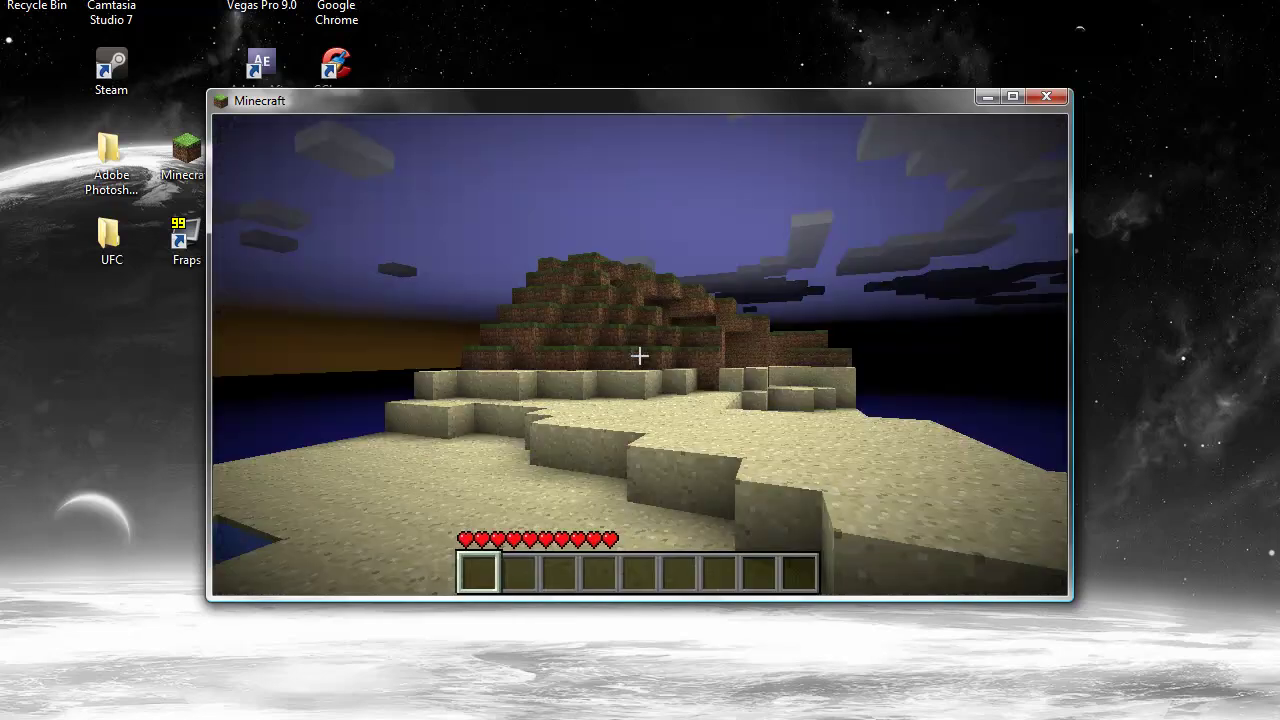
# Set video settings to Graphics Fast, Render Distance Normal, Smooth Lighting off, then resume playing.
pyautogui.press('Escape')
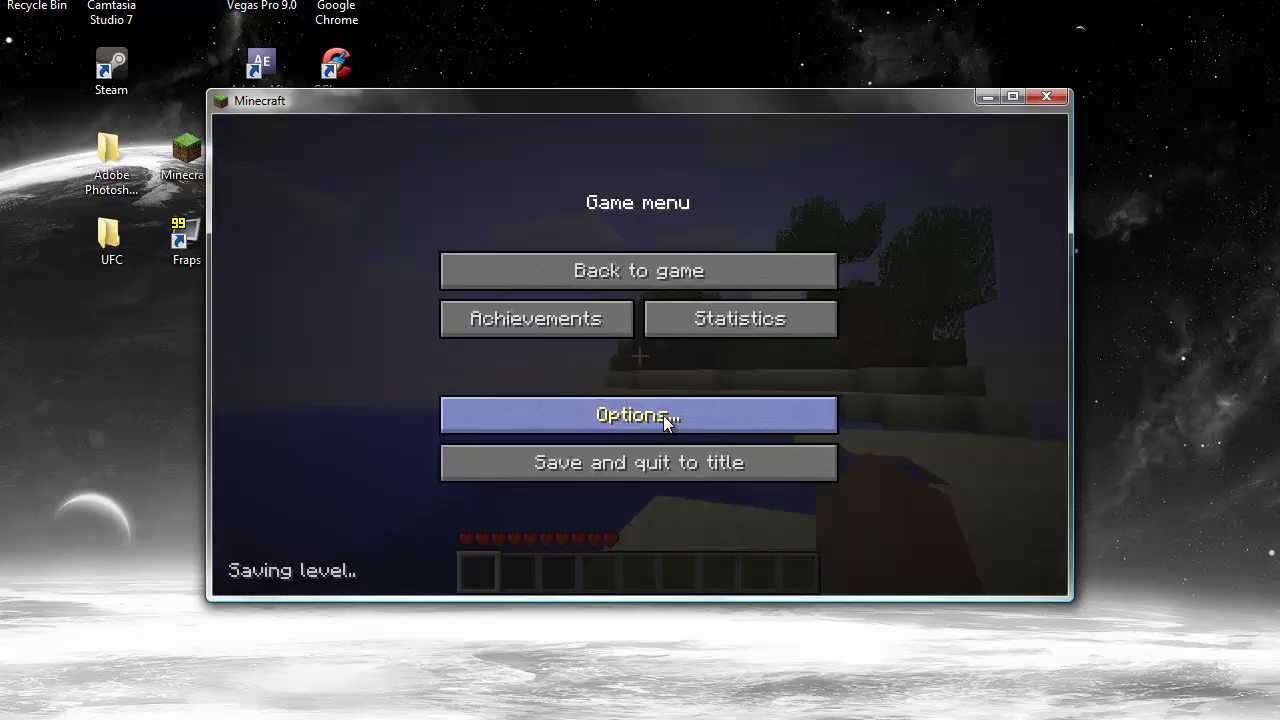
pyautogui.click(666, 418)
pyautogui.click(597, 430)
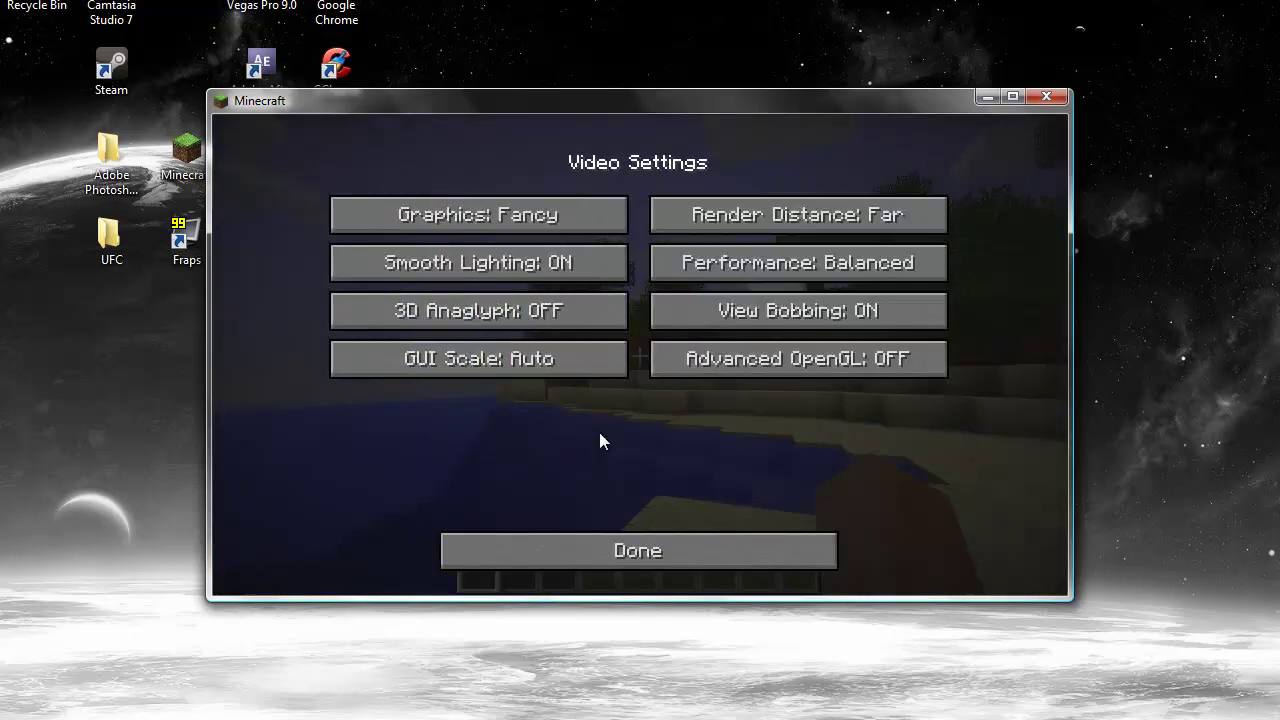
pyautogui.click(477, 213)
pyautogui.click(756, 232)
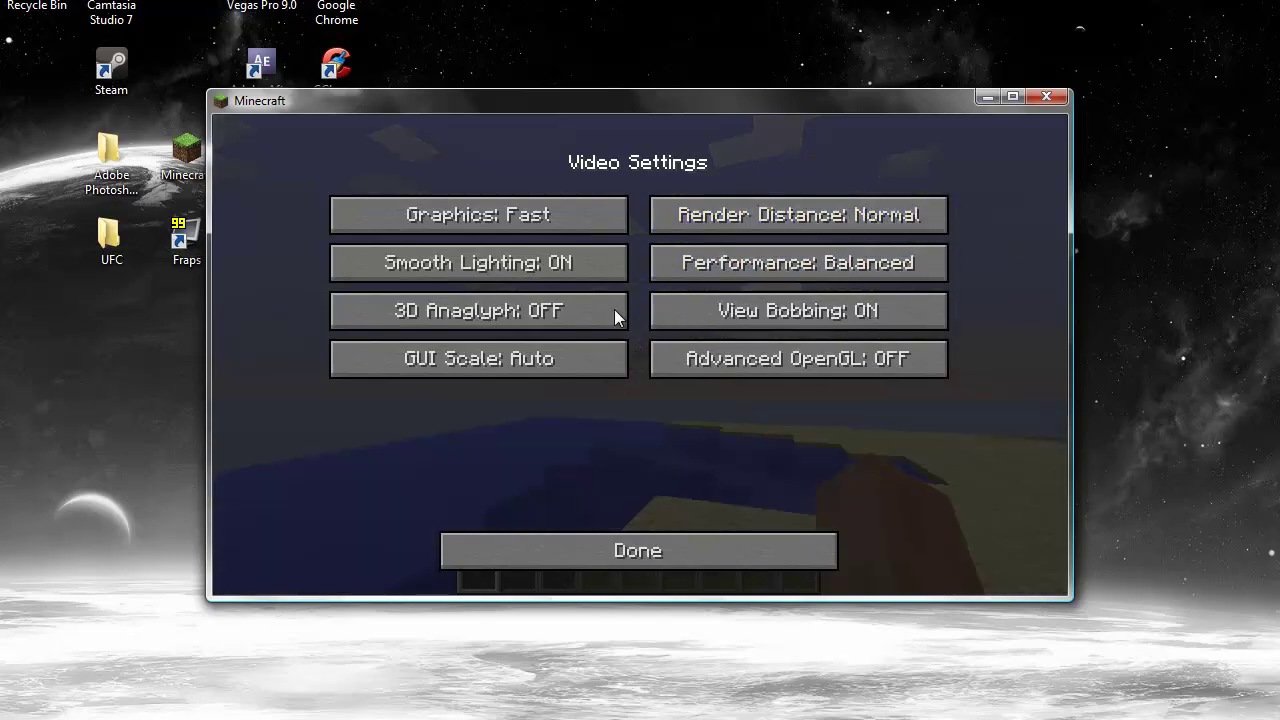
pyautogui.click(569, 266)
pyautogui.click(622, 553)
pyautogui.click(623, 553)
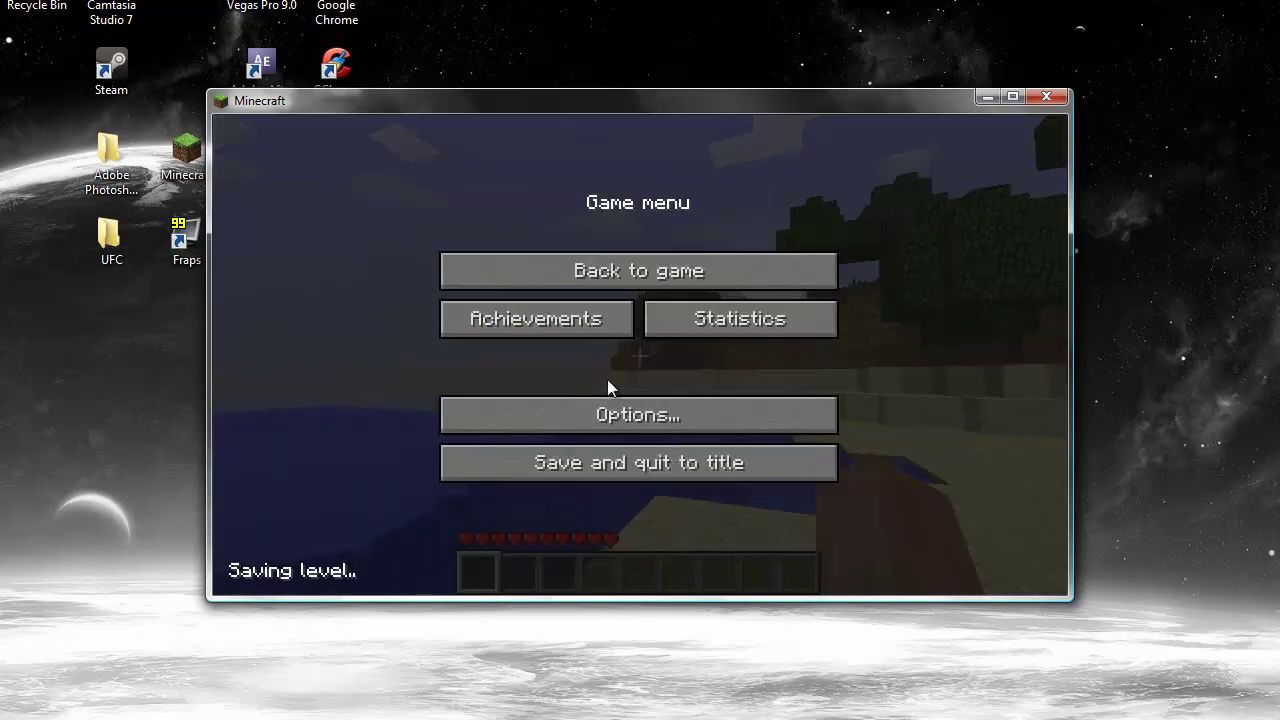
pyautogui.click(637, 270)
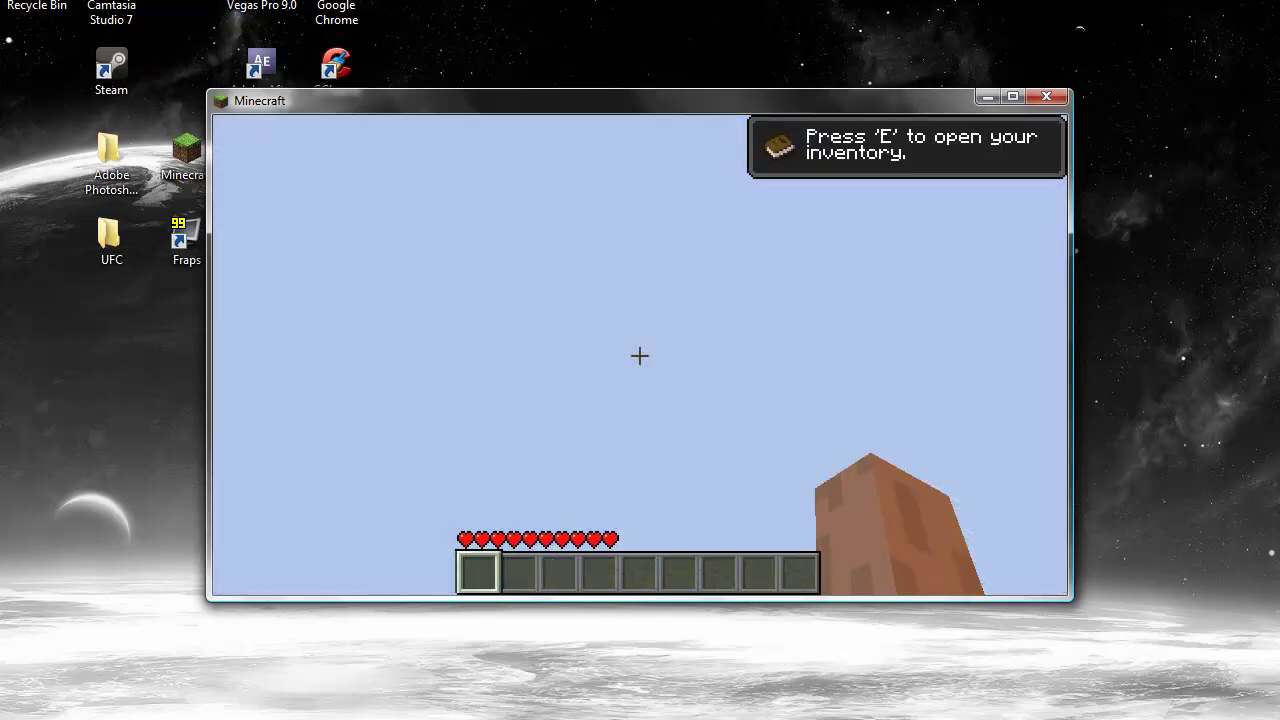
# Check TooManyItems page 5/5 for Equivalent Exchange items like Dark Matter Shovel, then save and quit to title.
pyautogui.press('e')
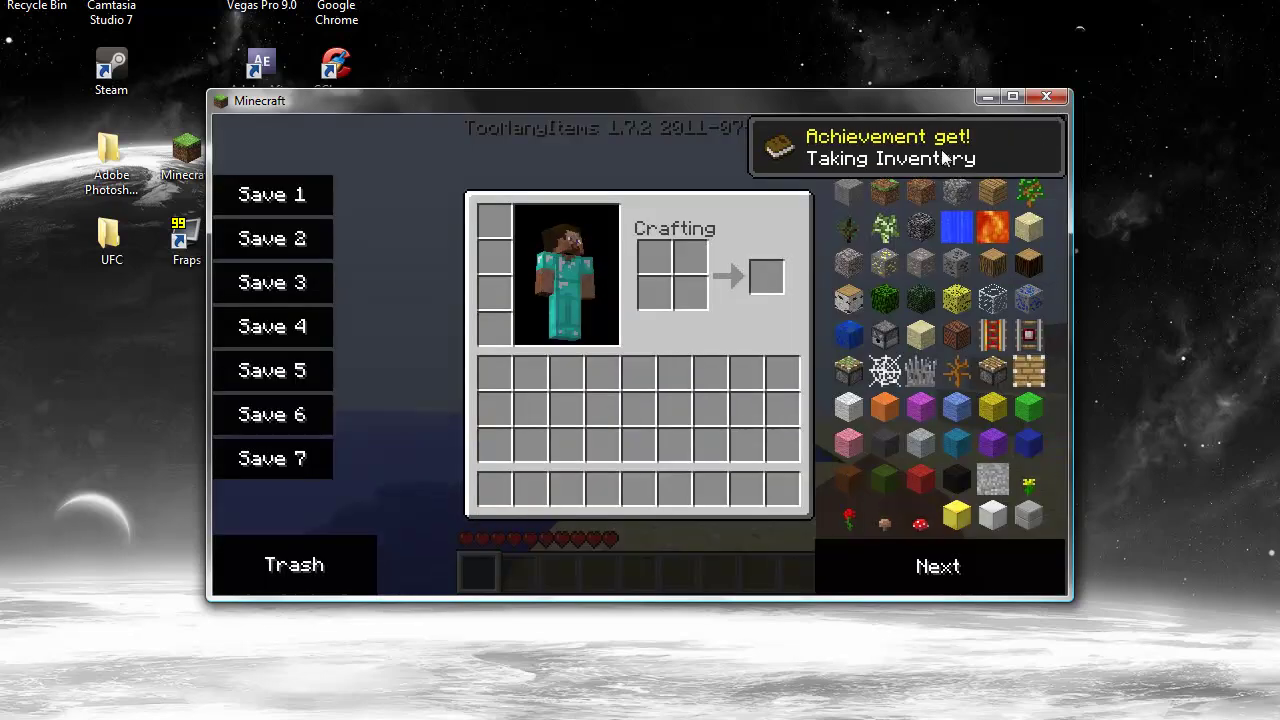
pyautogui.click(858, 170)
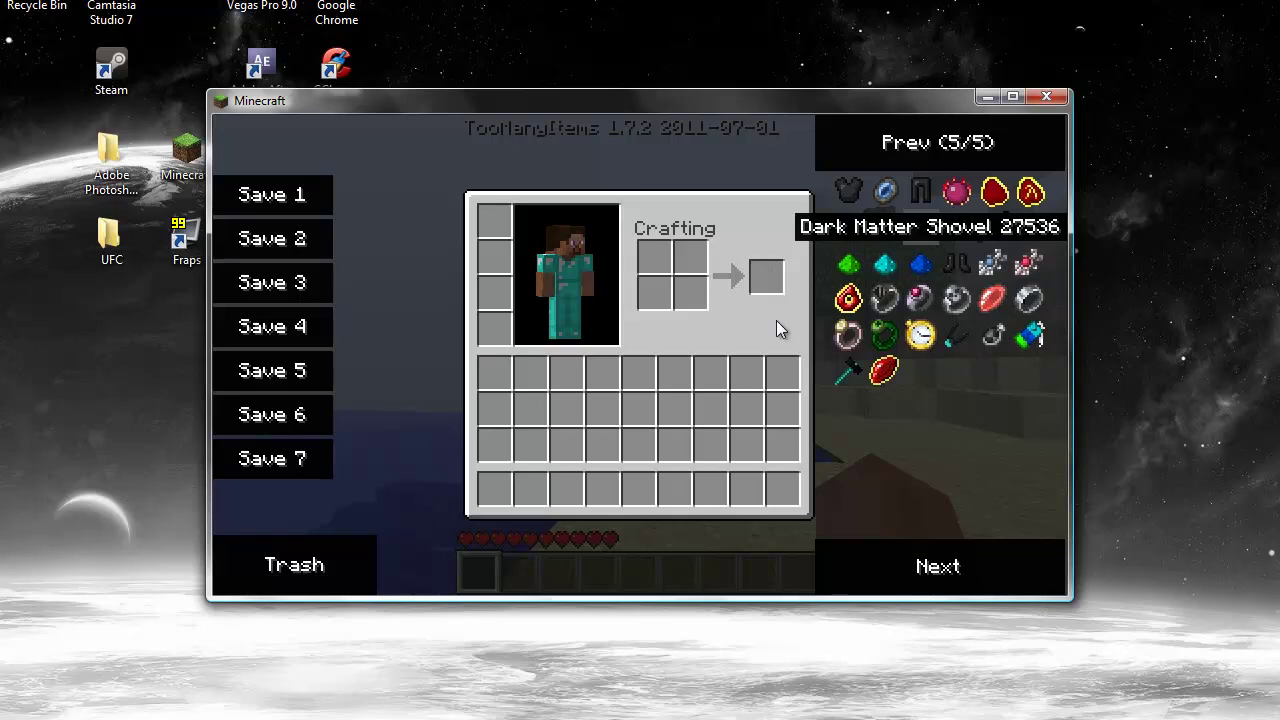
pyautogui.press('e')
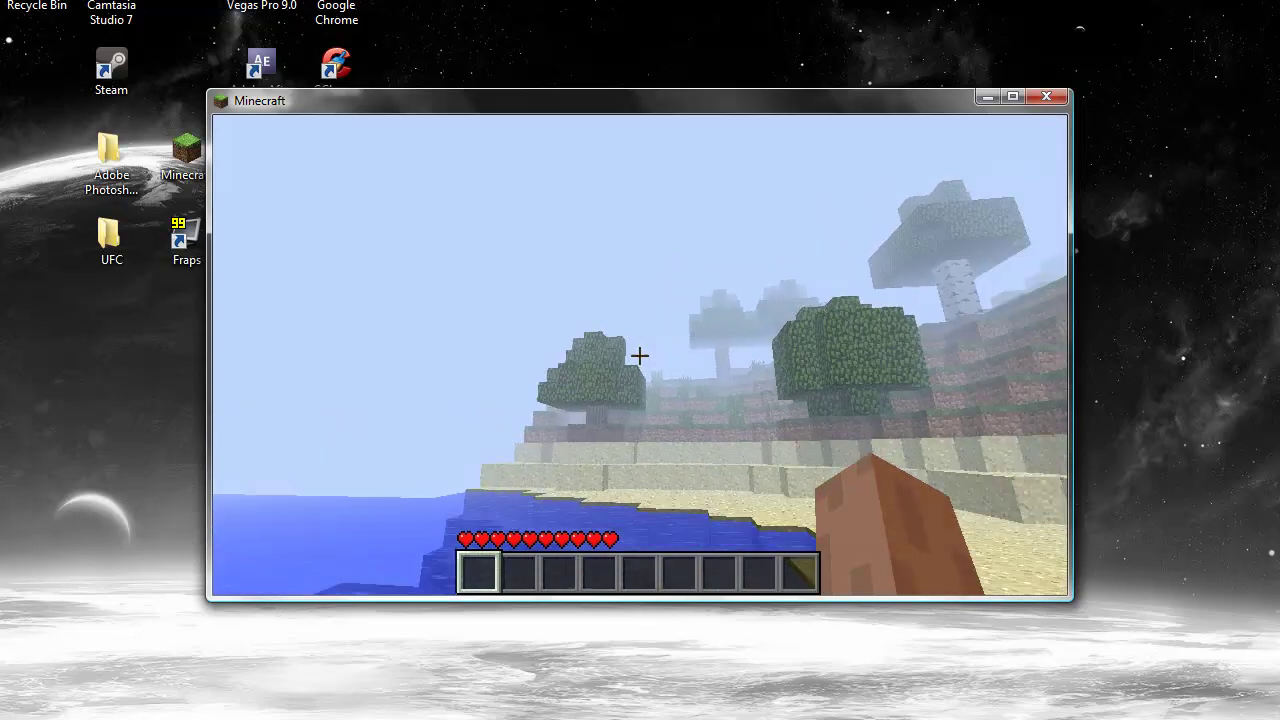
pyautogui.press('Escape')
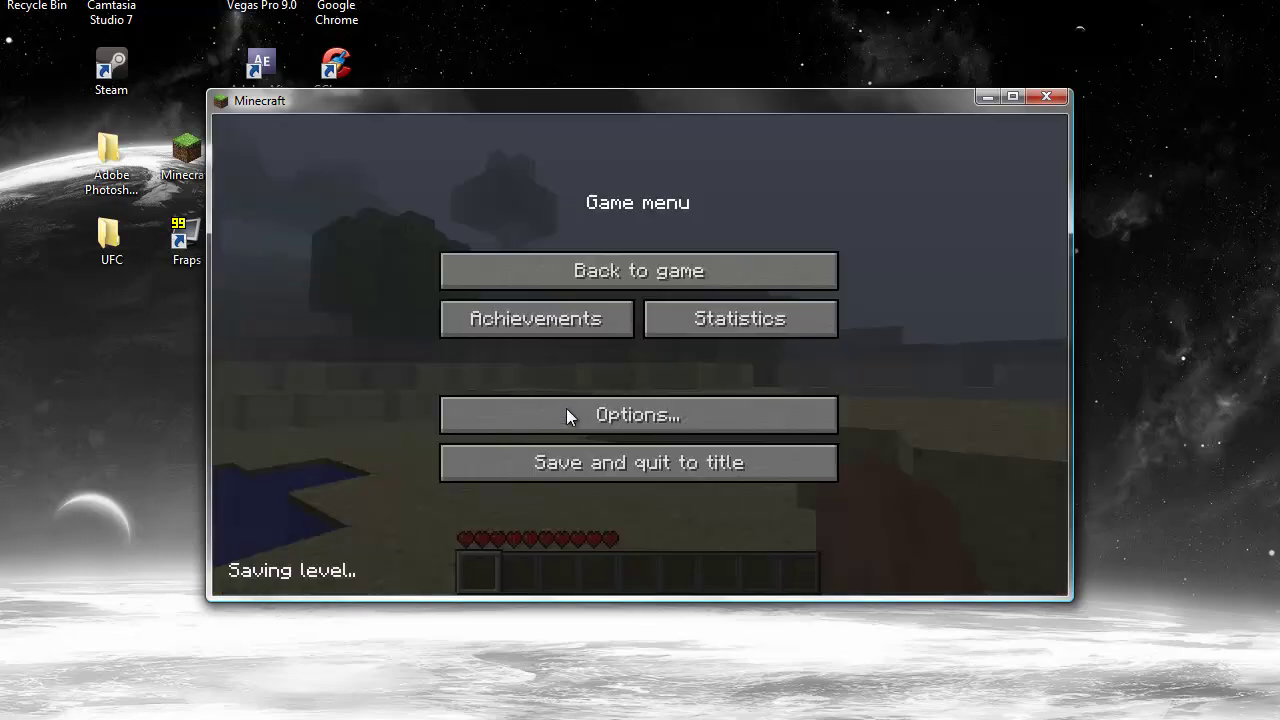
pyautogui.click(642, 465)
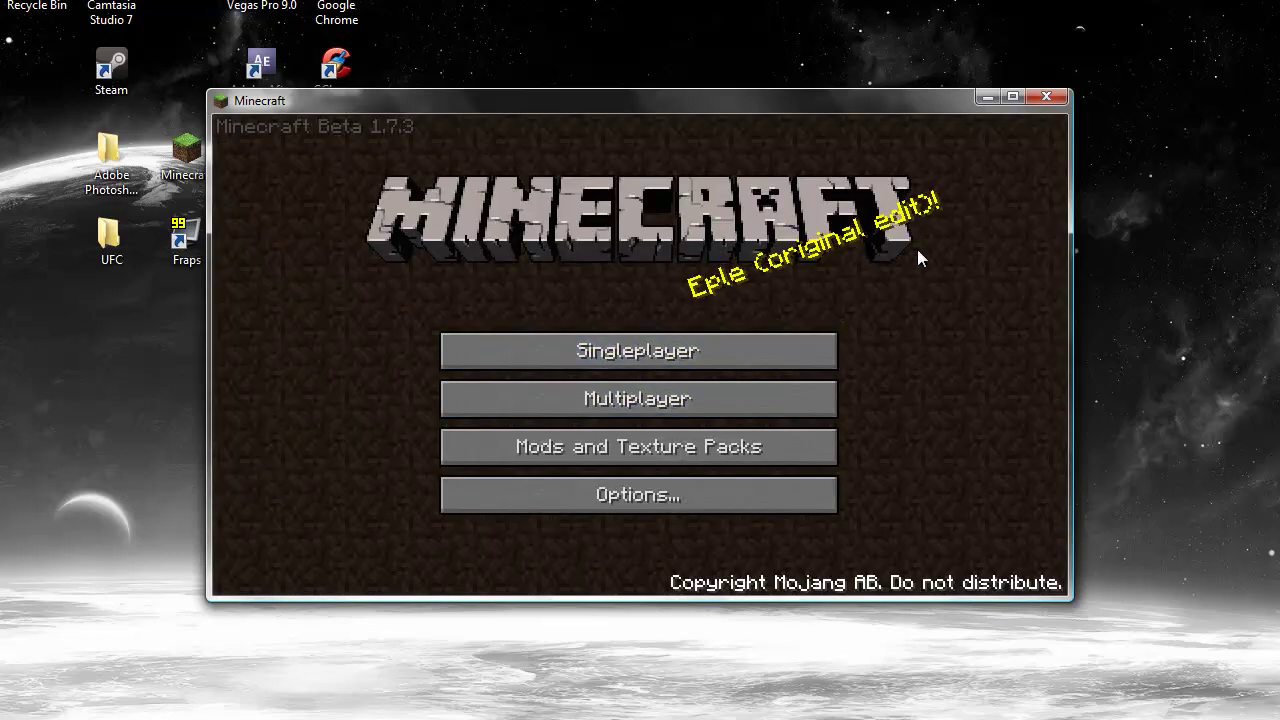